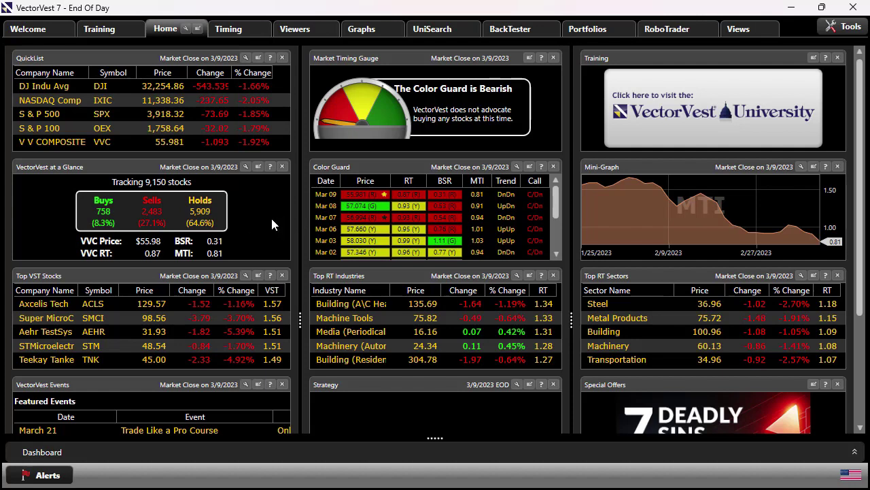
Open the Sector Viewer with the viewer list expanded.
{"action": "left_click", "coordinate": [313, 24]}
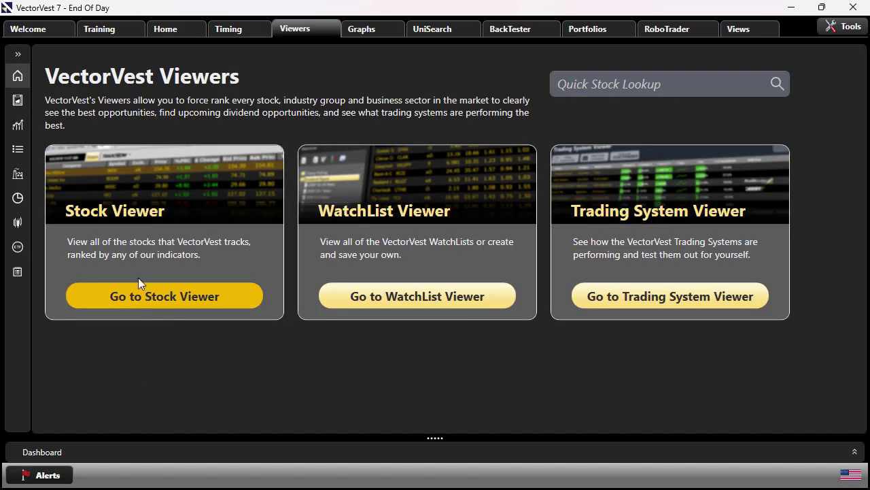
{"action": "left_click", "coordinate": [18, 53]}
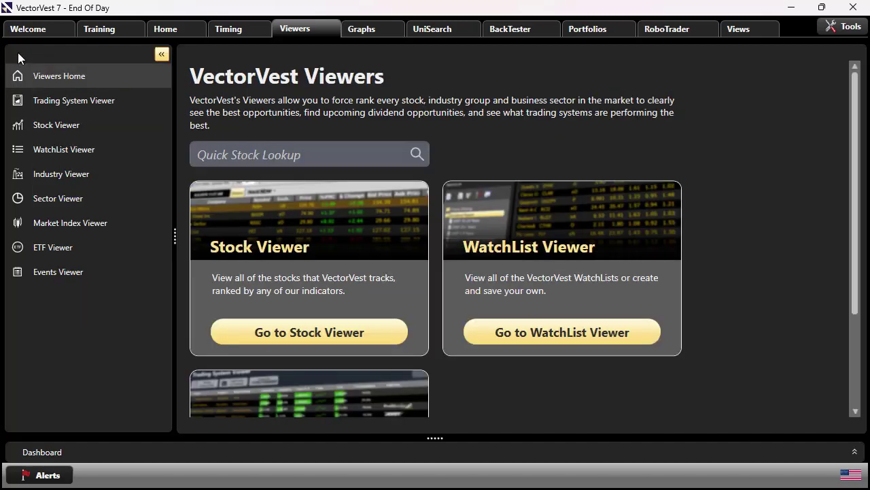
{"action": "left_click", "coordinate": [62, 198]}
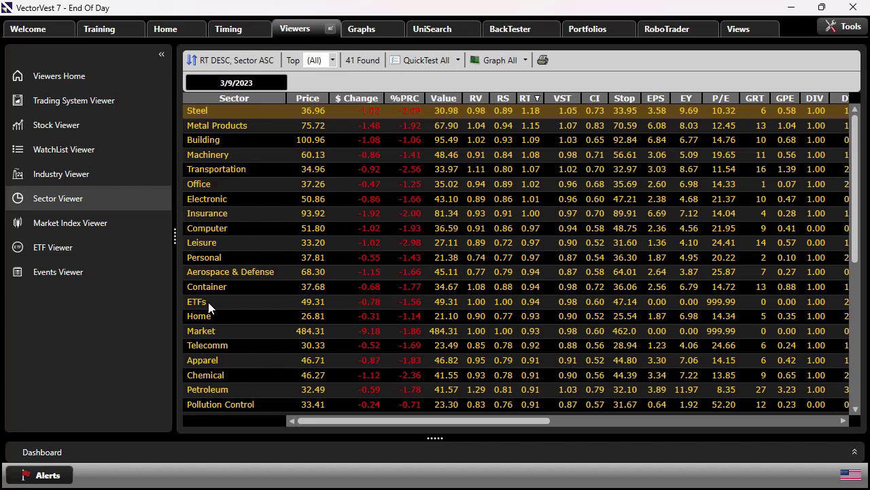
List the industries in the ETFs business sector.
{"action": "left_click", "coordinate": [209, 302]}
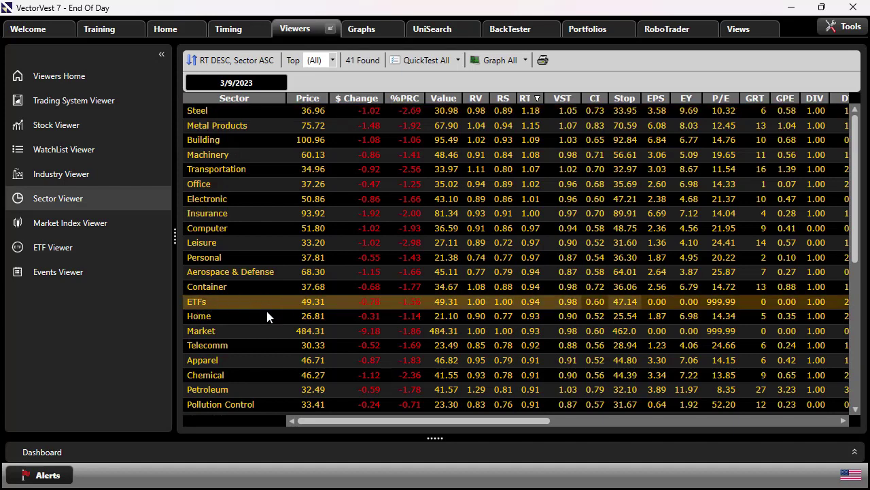
{"action": "right_click", "coordinate": [231, 303]}
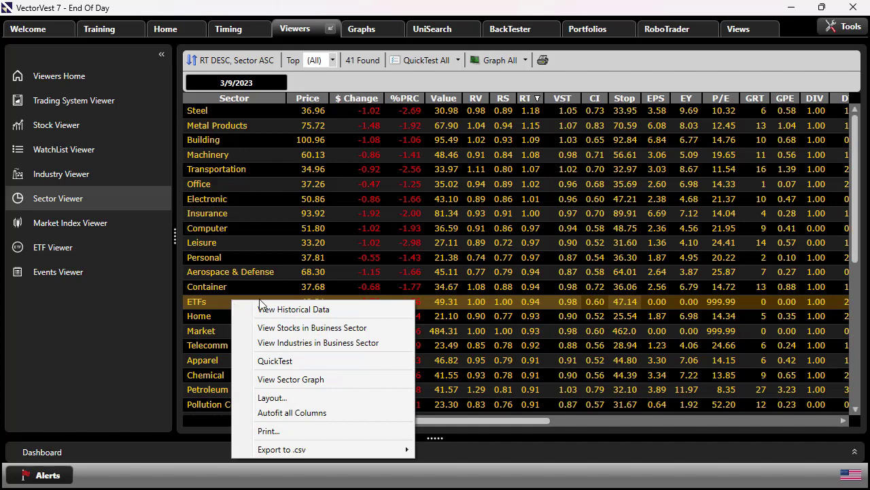
{"action": "left_click", "coordinate": [284, 343]}
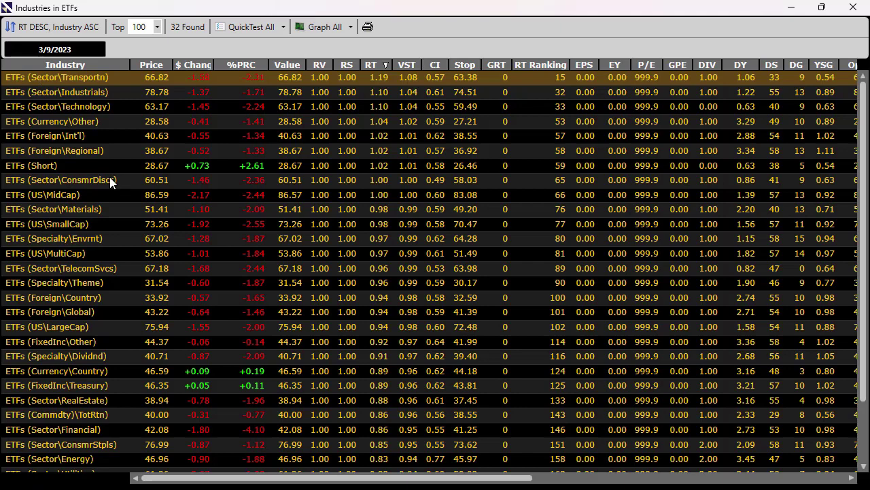
List the stocks in the ETFs (Short) industry group.
{"action": "left_click", "coordinate": [50, 165]}
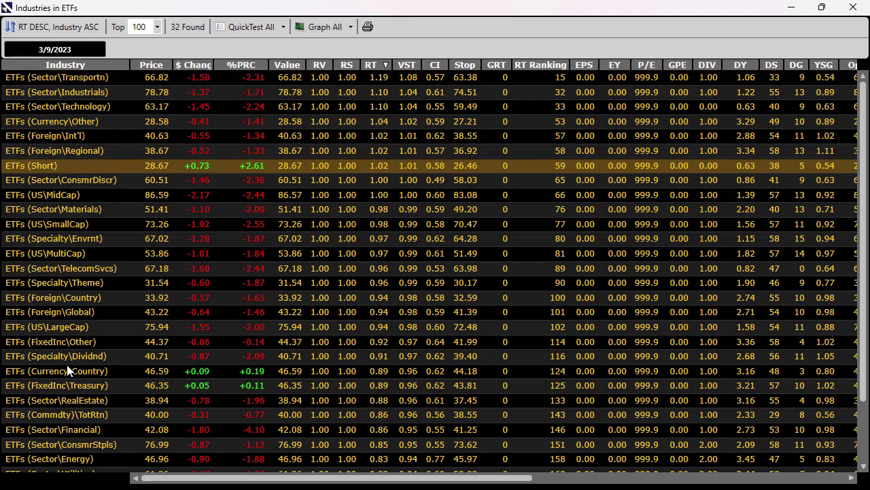
{"action": "right_click", "coordinate": [74, 165]}
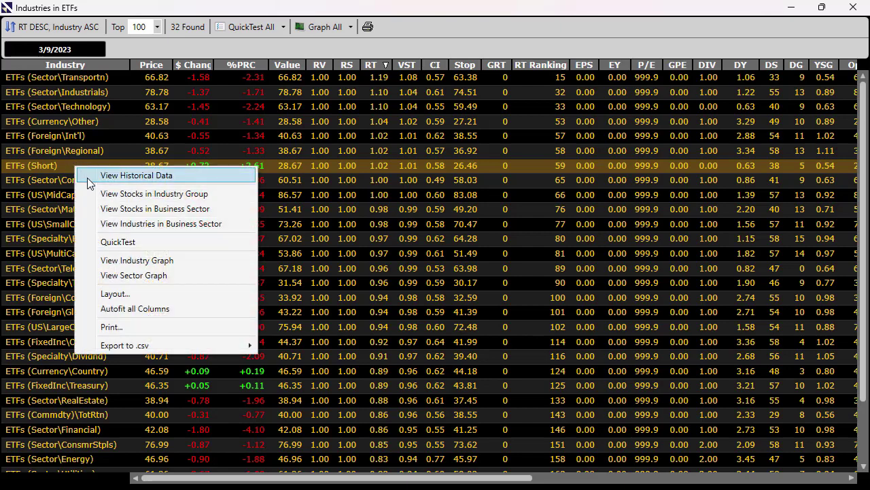
{"action": "left_click", "coordinate": [112, 193]}
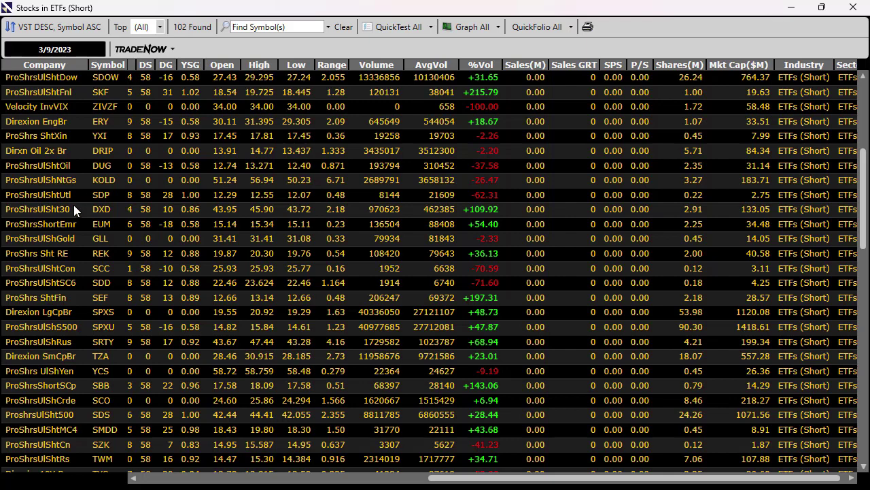
Highlight the short S&P 500 funds SPXU and SDS for comparison, followed by the short Dow funds DXD and SDOW.
{"action": "left_click", "coordinate": [69, 327]}
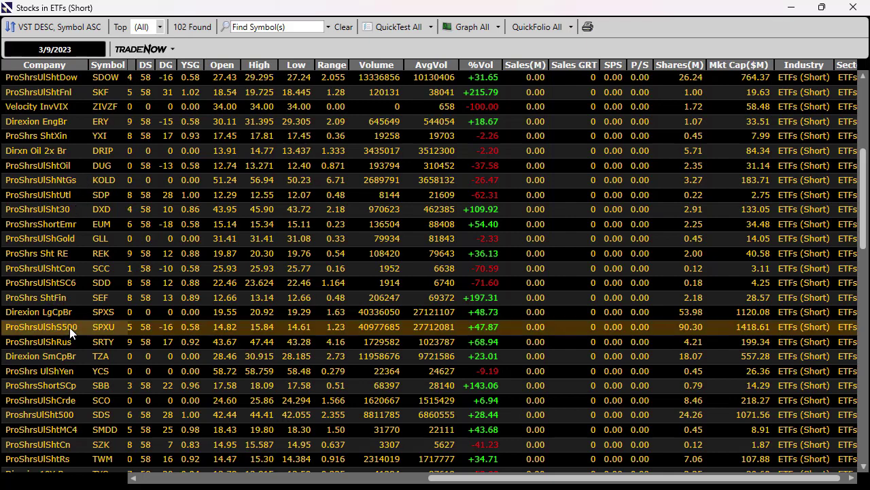
{"action": "left_click", "coordinate": [69, 416], "text": "ctrl"}
{"action": "left_click", "coordinate": [84, 206]}
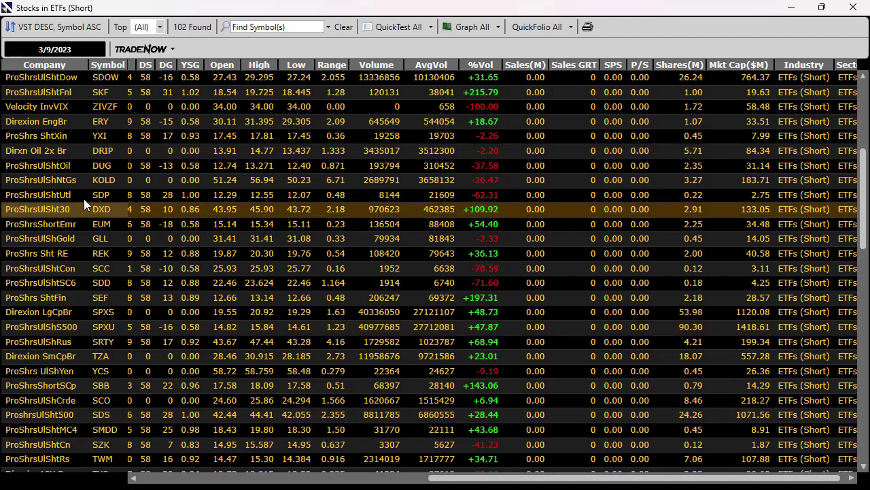
{"action": "left_click", "coordinate": [76, 72], "text": "ctrl"}
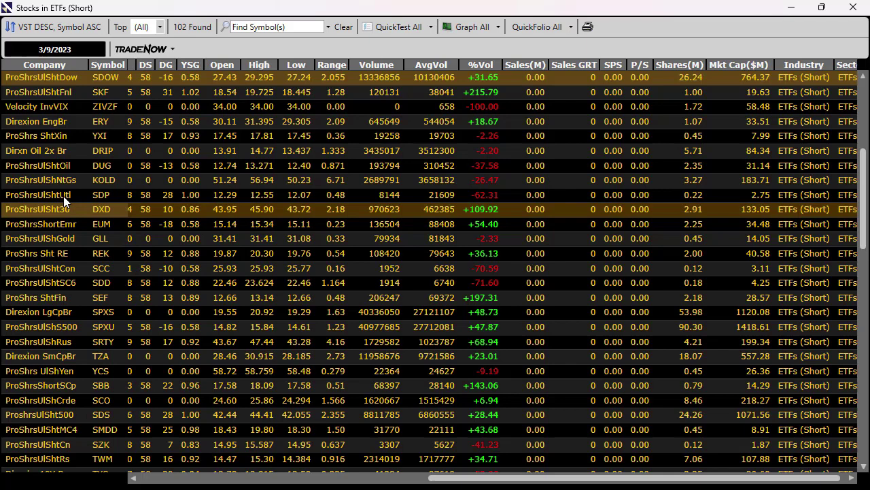
View the full stock analysis report for SMDD, highlight the index named in its business description, and close the report.
{"action": "left_click", "coordinate": [59, 431]}
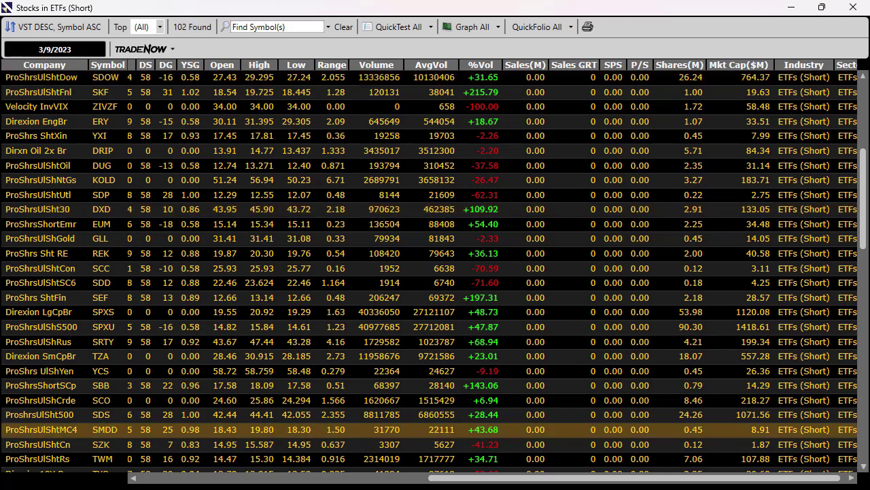
{"action": "right_click", "coordinate": [84, 432]}
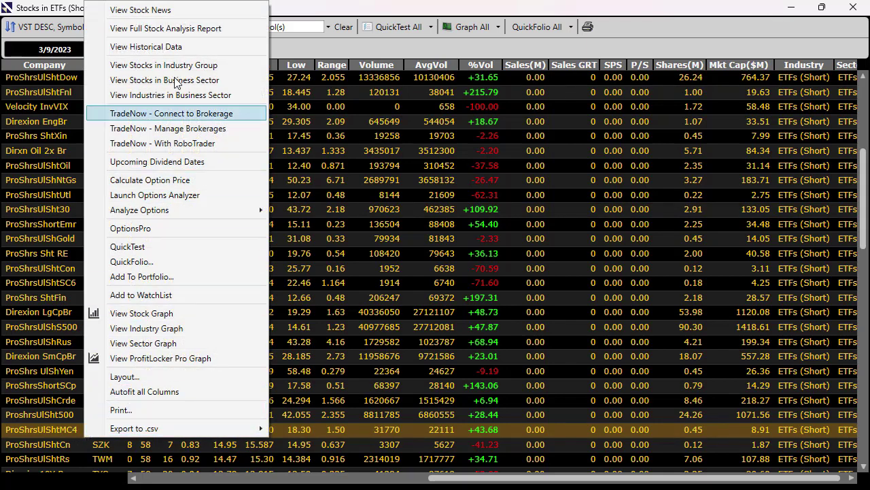
{"action": "left_click", "coordinate": [180, 29]}
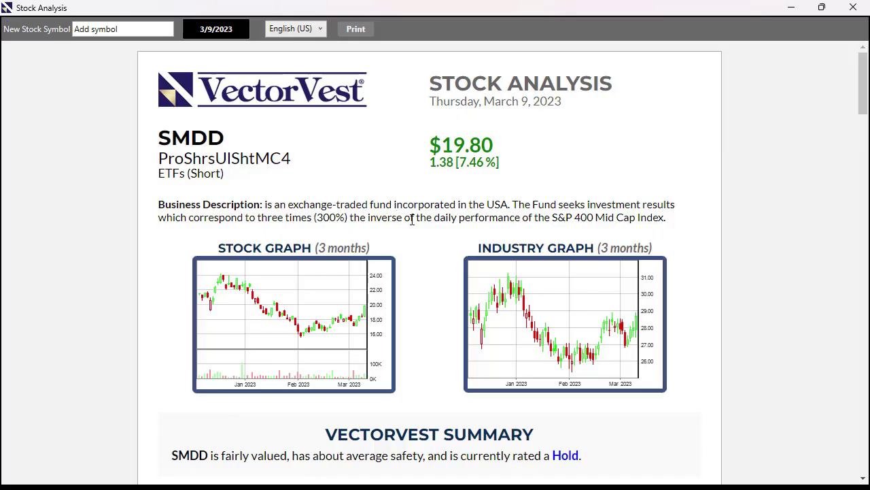
{"action": "left_click_drag", "start_coordinate": [421, 218], "coordinate": [695, 219]}
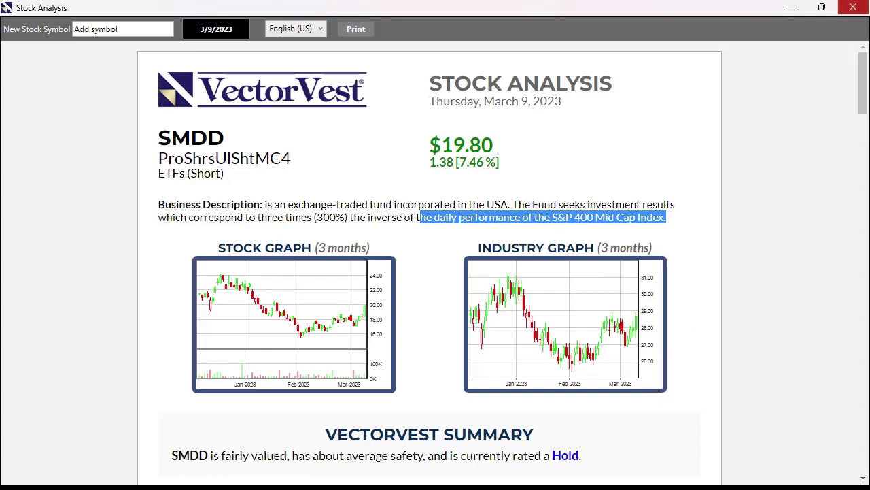
{"action": "left_click", "coordinate": [859, 8]}
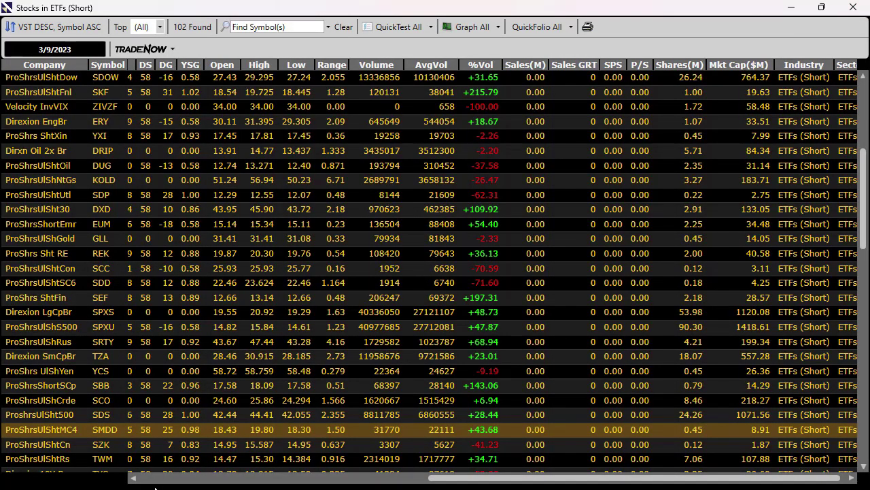
Review the price, recommendation and volume columns of the short ETFs, highlight the Velocity InvVIX row, and close the list.
{"action": "left_click", "coordinate": [149, 478]}
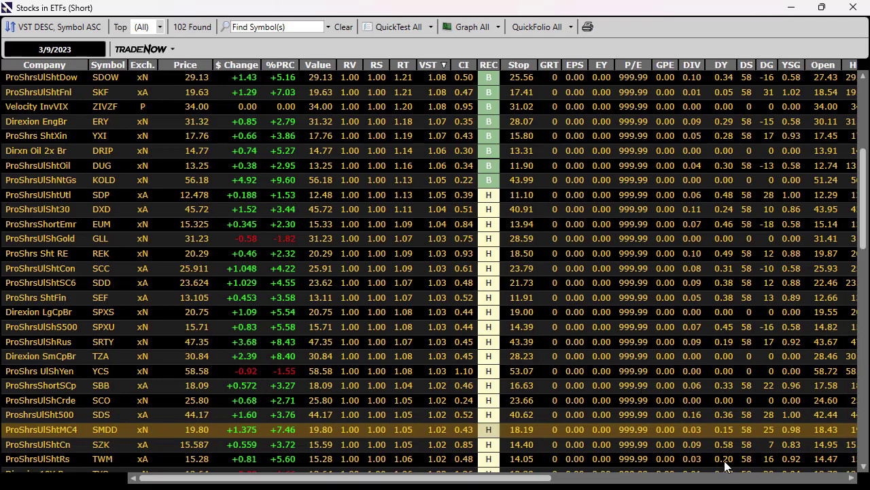
{"action": "left_click", "coordinate": [851, 479]}
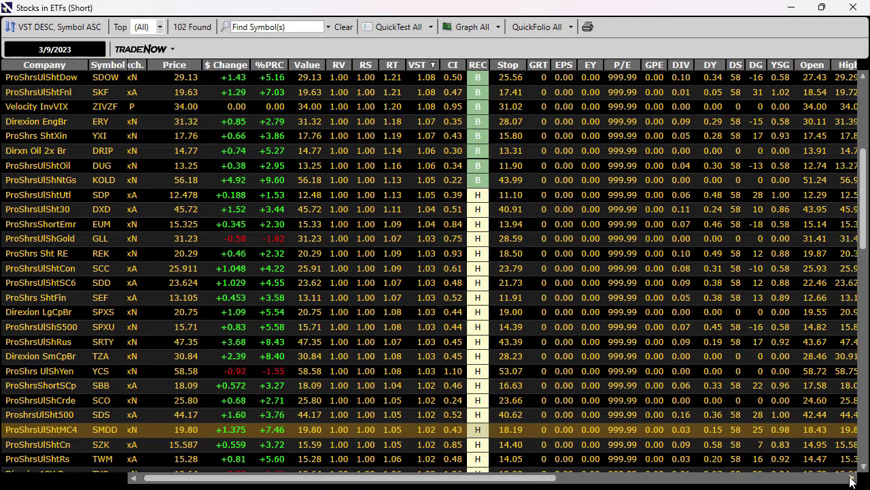
{"action": "left_click_drag", "start_coordinate": [851, 478], "coordinate": [852, 479]}
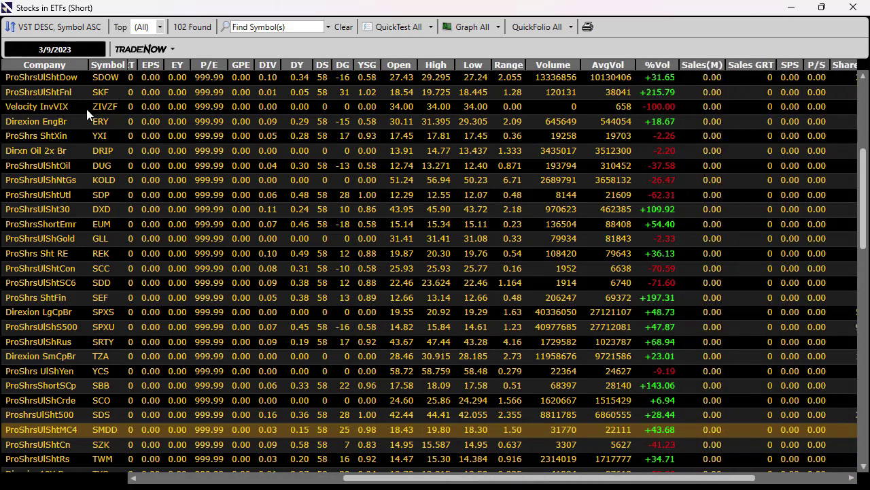
{"action": "left_click", "coordinate": [115, 109]}
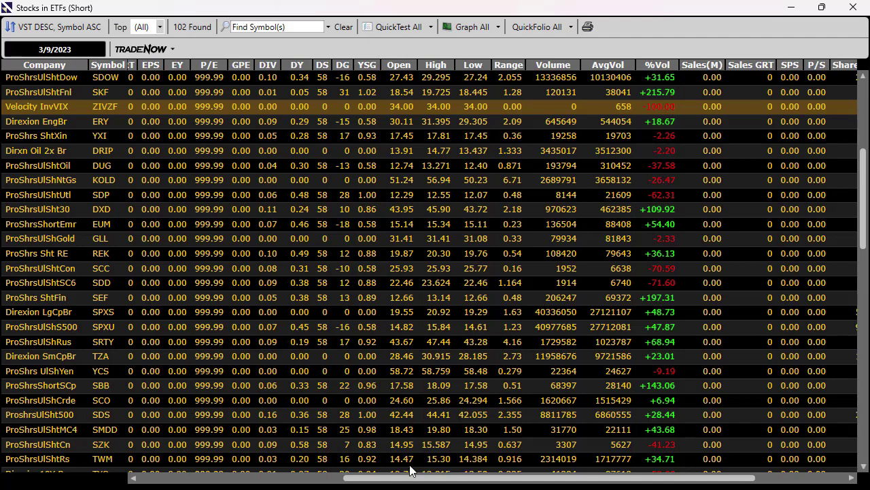
{"action": "left_click", "coordinate": [189, 478]}
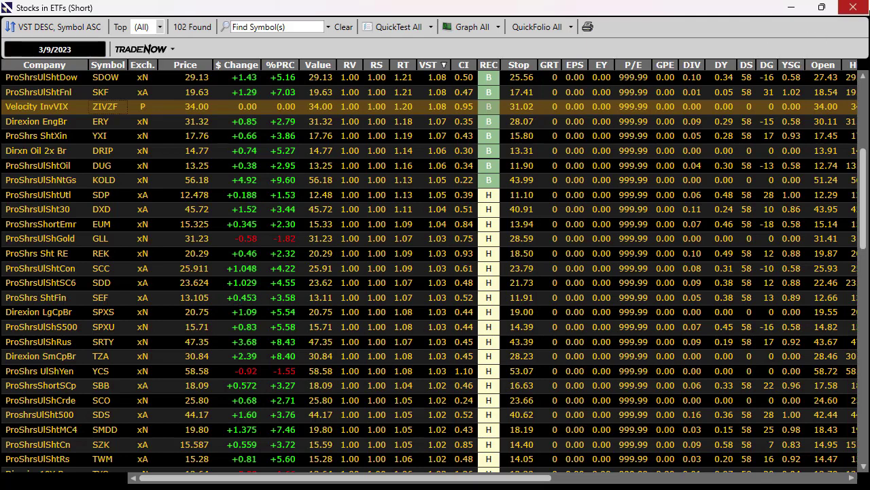
{"action": "left_click", "coordinate": [853, 6]}
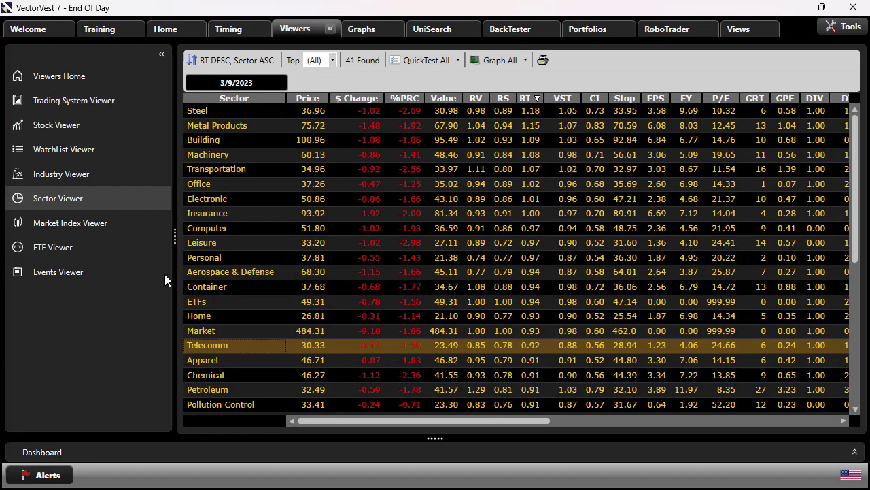
Expand the ETFs folder in the WatchList Viewer and widen the sidebar so the full WatchList names fit.
{"action": "left_click", "coordinate": [79, 148]}
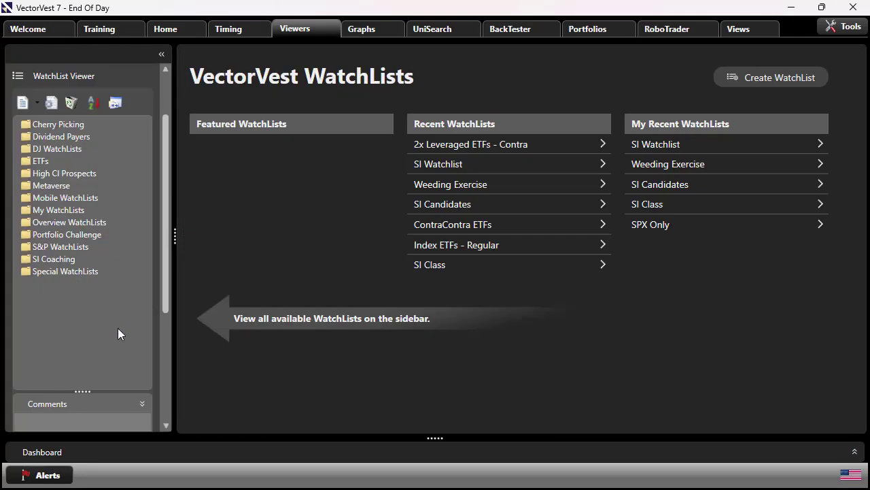
{"action": "double_click", "coordinate": [41, 161]}
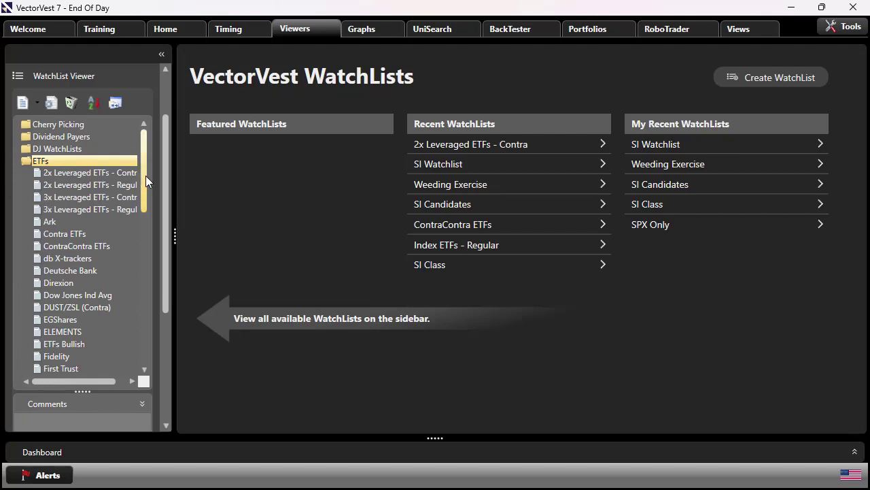
{"action": "left_click_drag", "start_coordinate": [145, 179], "coordinate": [145, 187]}
{"action": "left_click_drag", "start_coordinate": [176, 237], "coordinate": [210, 238]}
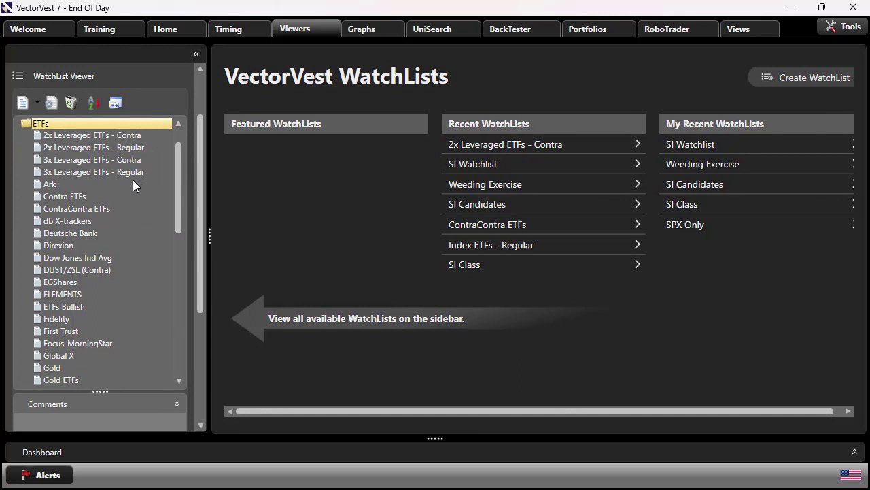
Open the ContraContra ETFs WatchList and widen its Company column to show the full names.
{"action": "left_click", "coordinate": [80, 209]}
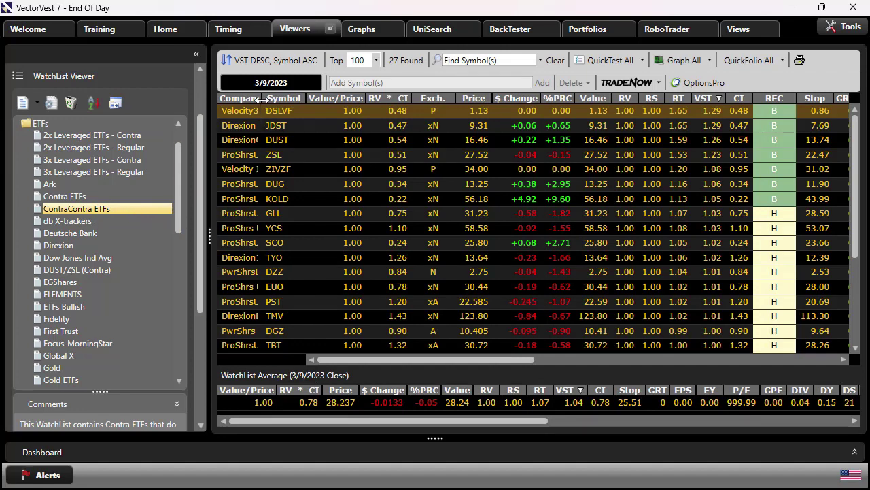
{"action": "left_click_drag", "start_coordinate": [261, 100], "coordinate": [302, 101]}
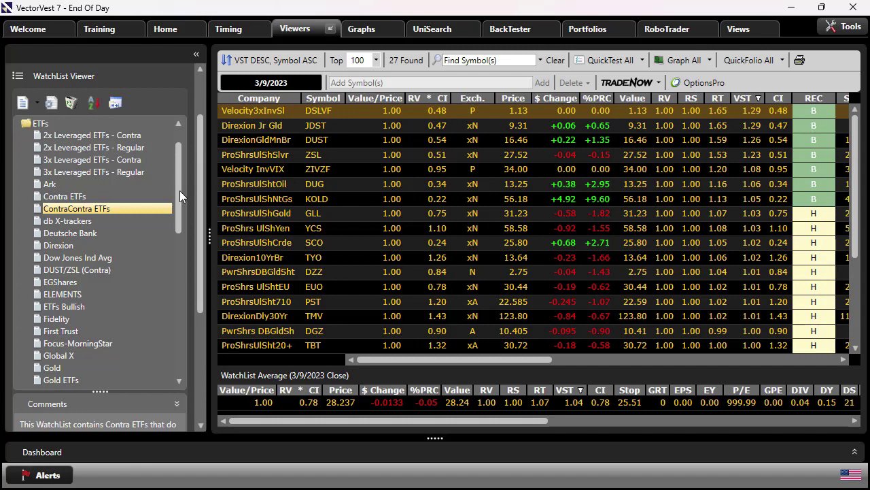
View the Non-Leveraged ETFs - Contra WatchList.
{"action": "left_click_drag", "start_coordinate": [180, 196], "coordinate": [174, 246]}
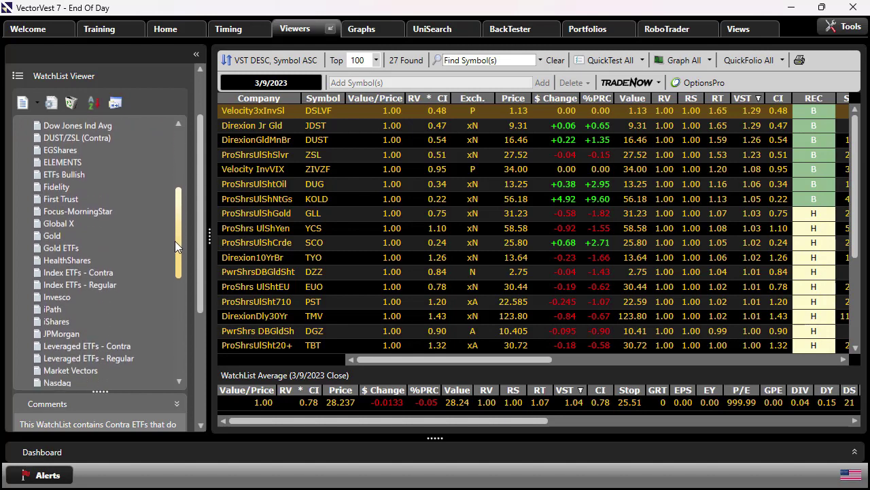
{"action": "left_click_drag", "start_coordinate": [177, 216], "coordinate": [175, 277]}
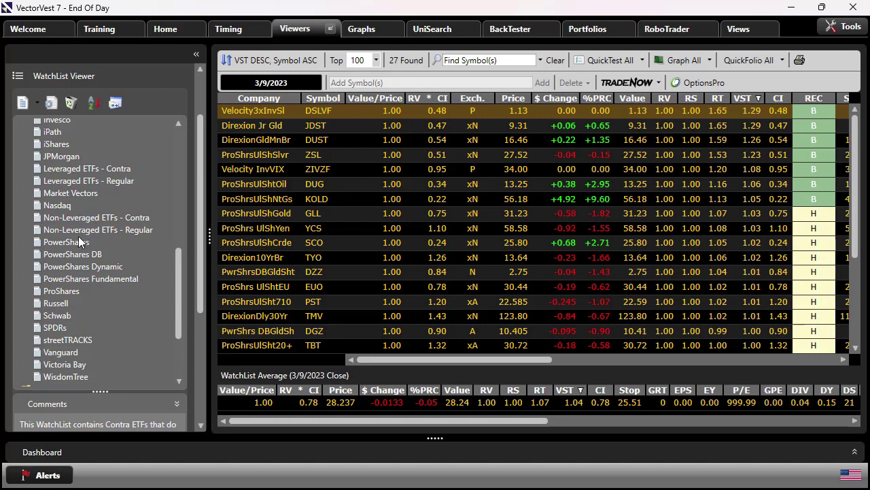
{"action": "left_click", "coordinate": [104, 218]}
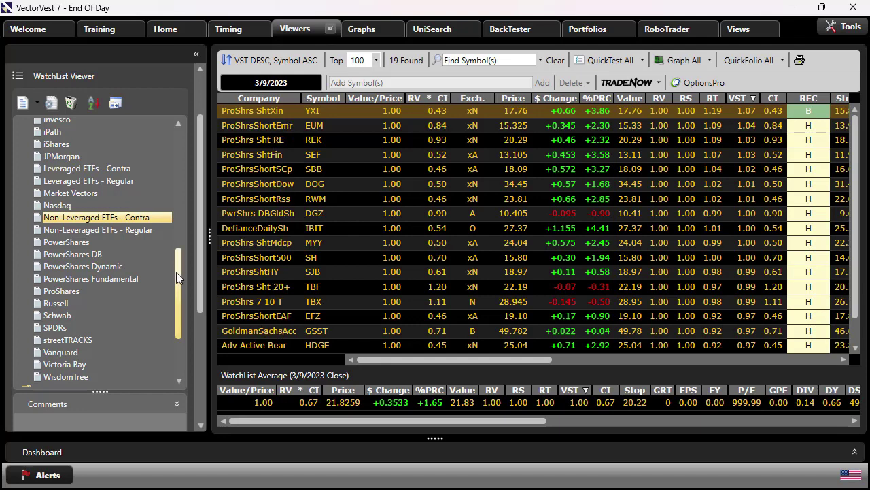
View the 2x Leveraged ETFs - Contra WatchList and the 3x Leveraged ETFs - Contra WatchList.
{"action": "left_click_drag", "start_coordinate": [176, 272], "coordinate": [166, 153]}
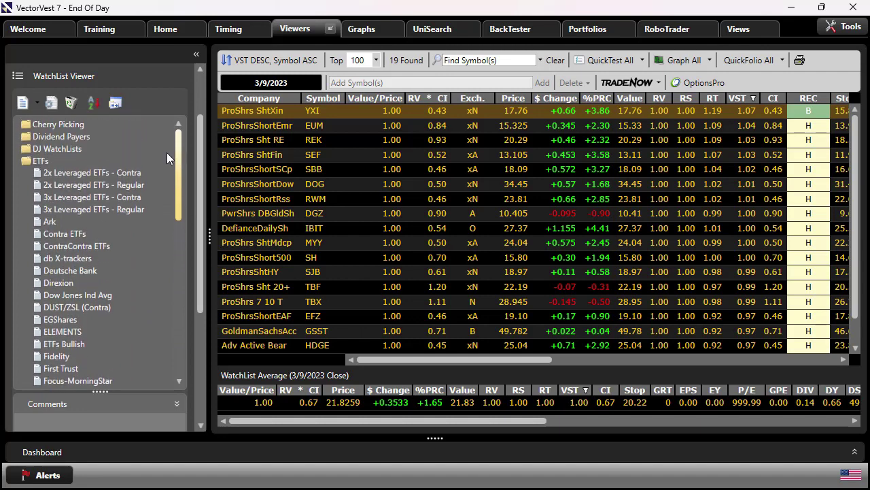
{"action": "left_click", "coordinate": [83, 171]}
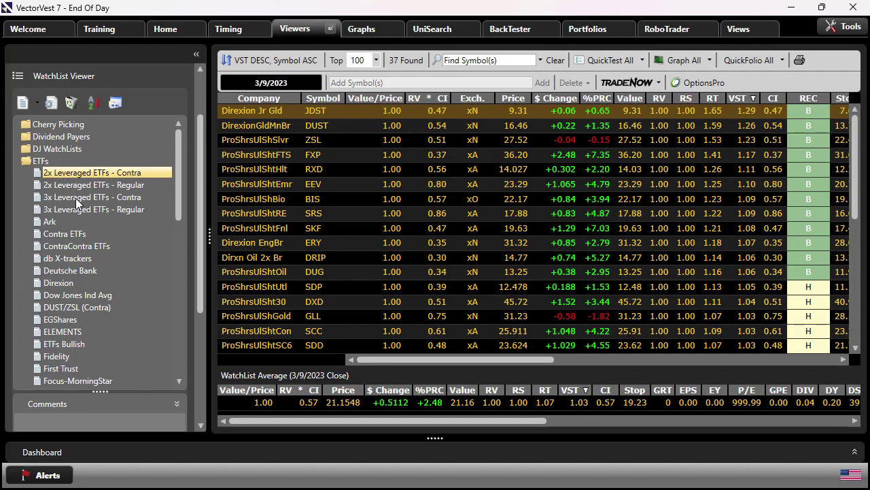
{"action": "left_click", "coordinate": [110, 196]}
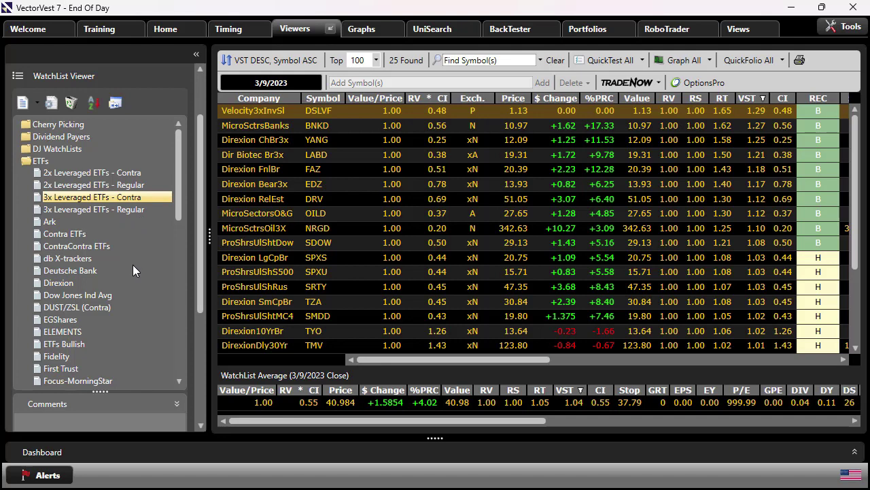
Open UniSearch and expand the ETFs group to list its contra ETF searches.
{"action": "left_click", "coordinate": [431, 29]}
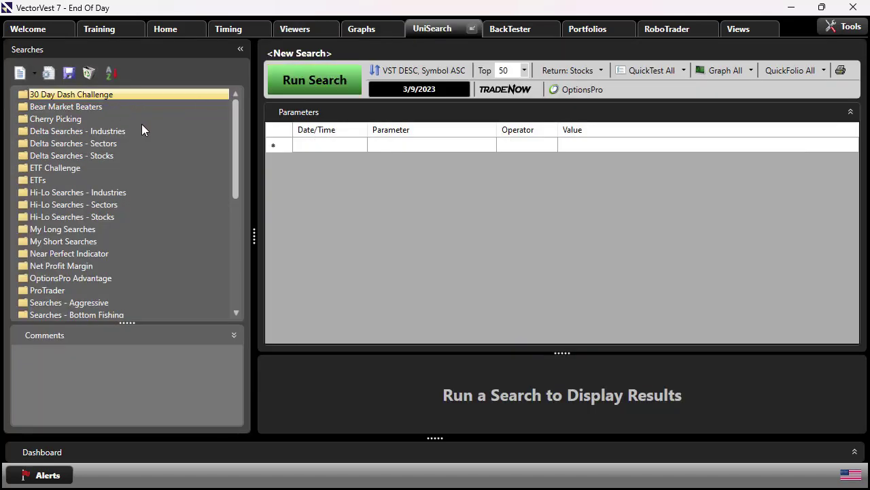
{"action": "left_click_drag", "start_coordinate": [234, 134], "coordinate": [244, 166]}
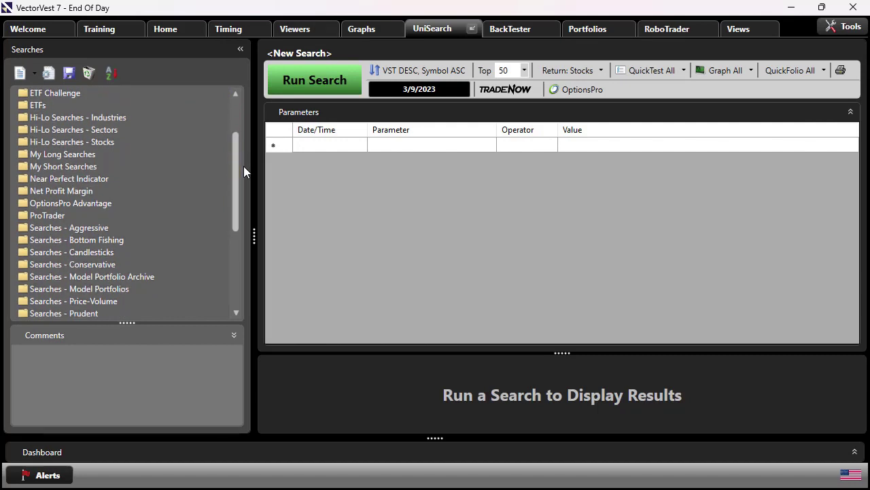
{"action": "left_click", "coordinate": [38, 105]}
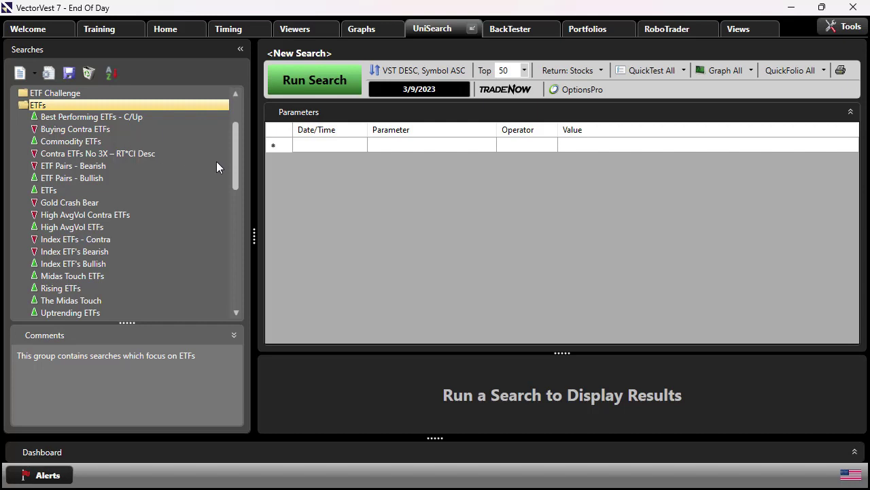
{"action": "left_click", "coordinate": [238, 313]}
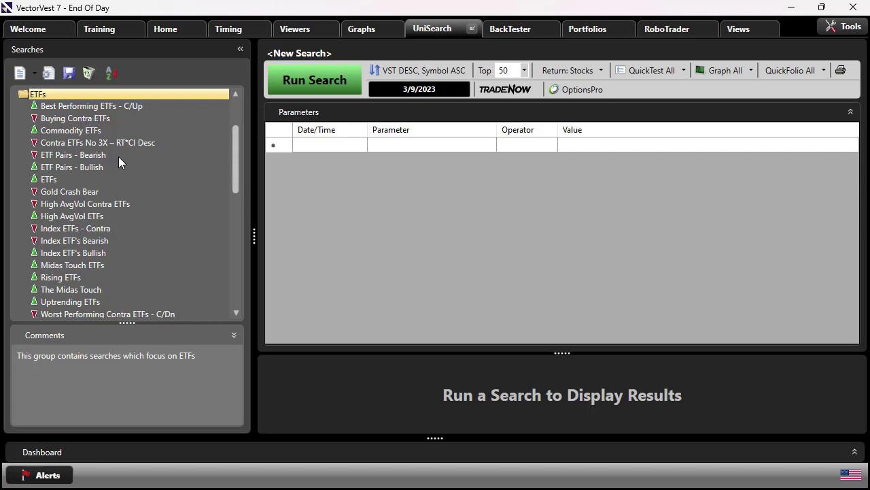
Run the Buying Contra ETFs search and enlarge the results area to show more rows.
{"action": "left_click", "coordinate": [74, 117]}
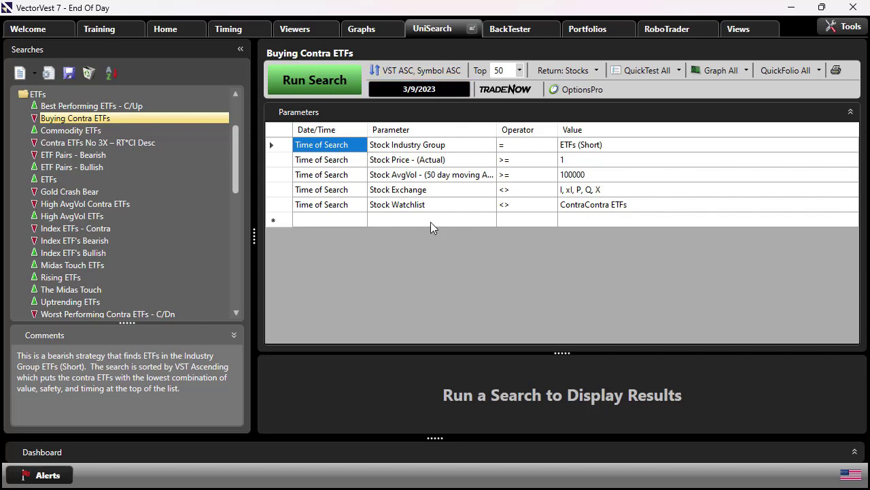
{"action": "left_click", "coordinate": [331, 80]}
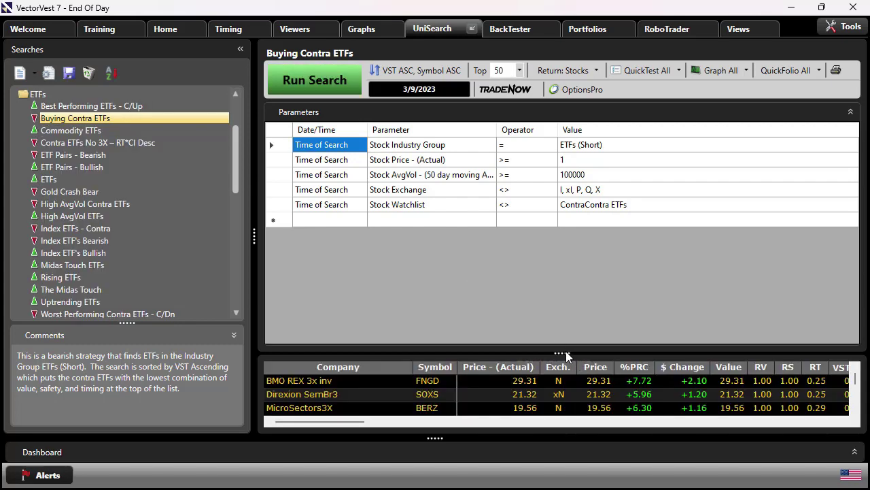
{"action": "left_click_drag", "start_coordinate": [563, 353], "coordinate": [558, 229]}
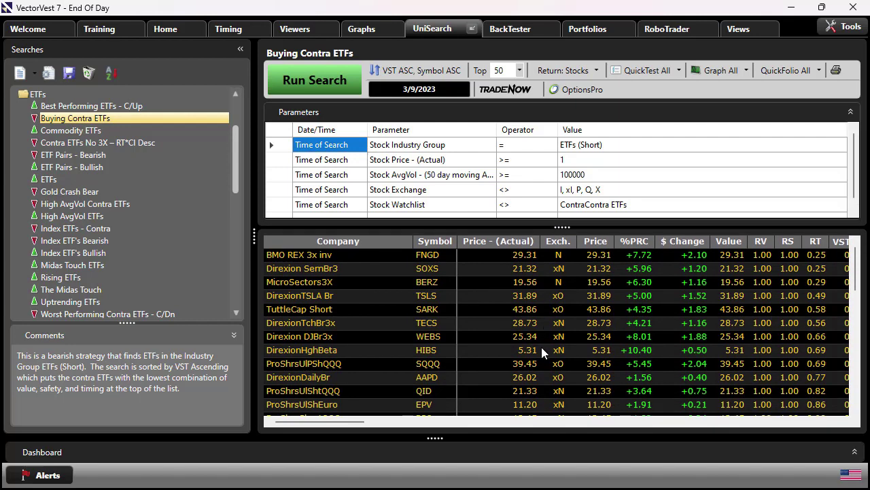
Highlight SQQQ and QID in the Buying Contra ETFs results and examine the RT values of the top-ranked ETFs.
{"action": "left_click", "coordinate": [366, 363]}
{"action": "left_click", "coordinate": [355, 390]}
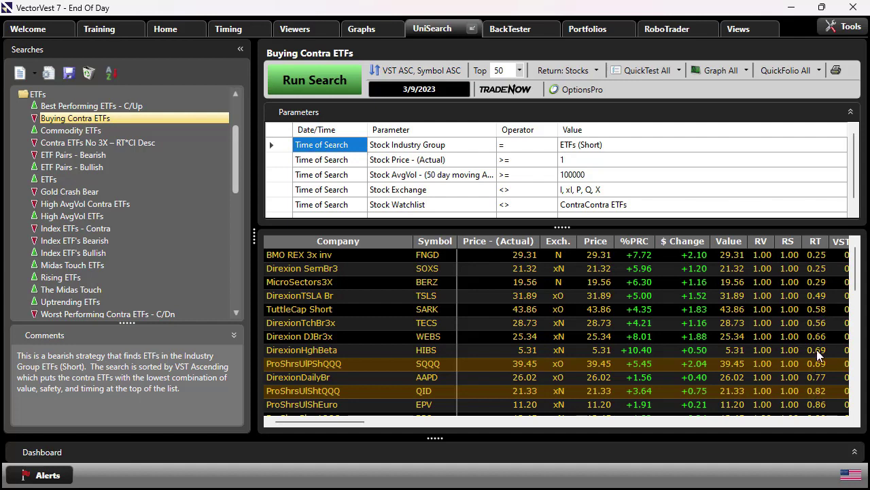
{"action": "left_click", "coordinate": [816, 254]}
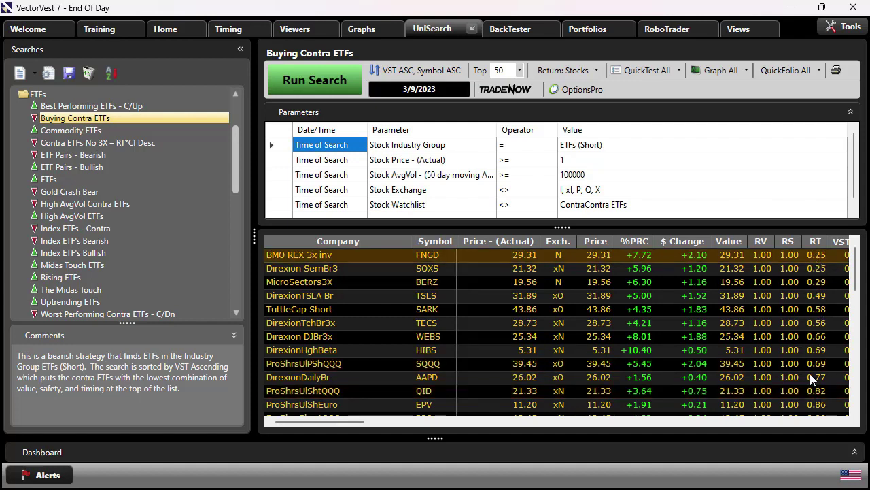
{"action": "left_click", "coordinate": [809, 264]}
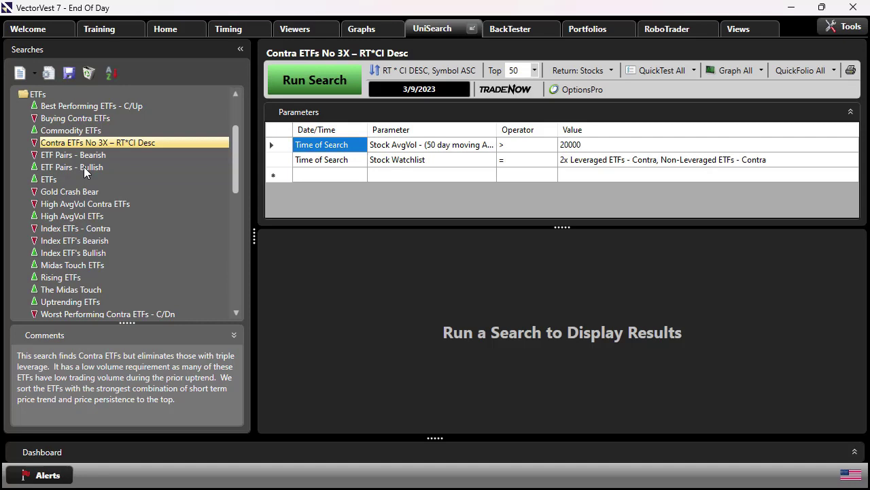
Review the parameters of the High AvgVol Contra ETFs and Contra ETFs No 3X – RT*CI Desc searches.
{"action": "scroll", "coordinate": [78, 184], "scroll_direction": "down", "scroll_amount": 1}
{"action": "left_click", "coordinate": [70, 196]}
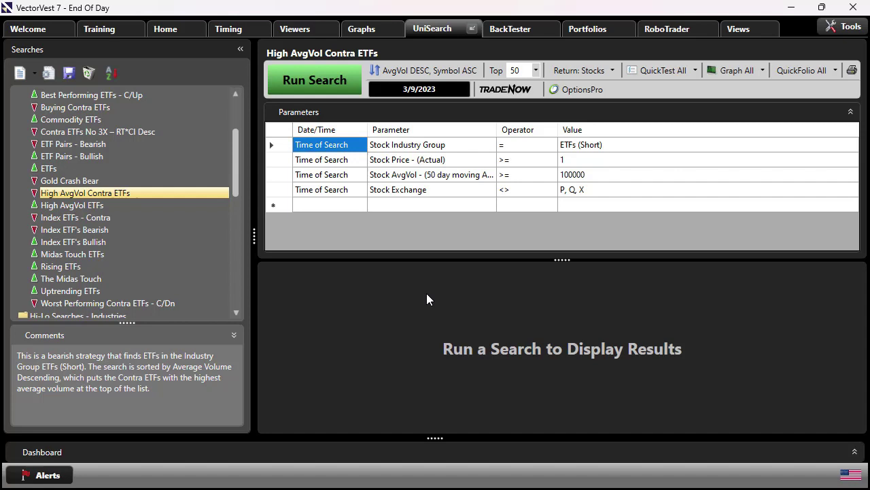
{"action": "left_click", "coordinate": [87, 133]}
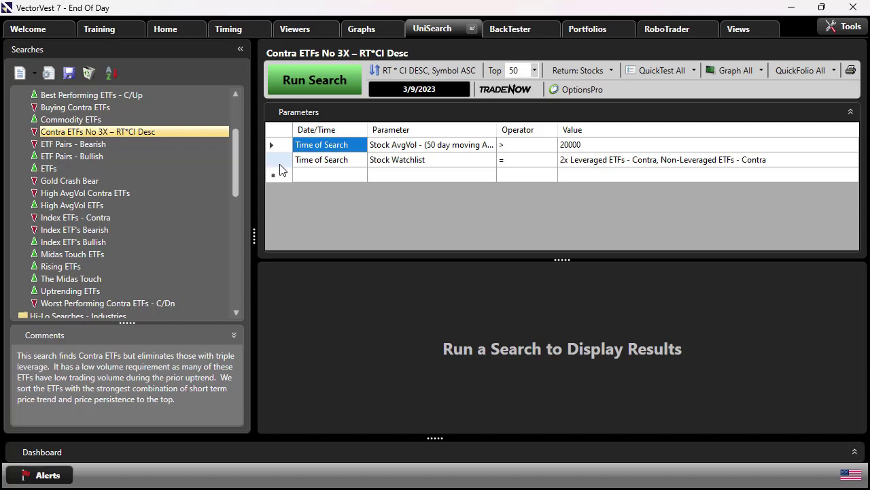
{"action": "scroll", "coordinate": [84, 167], "scroll_direction": "up", "scroll_amount": 1}
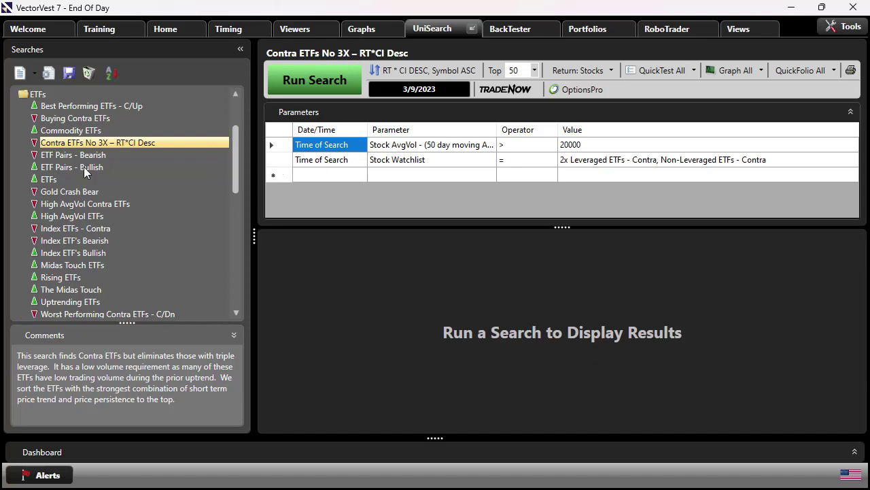
Review the Index ETFs - Contra and Worst Performing Contra ETFs - C/Dn searches, enlarging the parameters area to fit all criteria.
{"action": "left_click", "coordinate": [65, 229]}
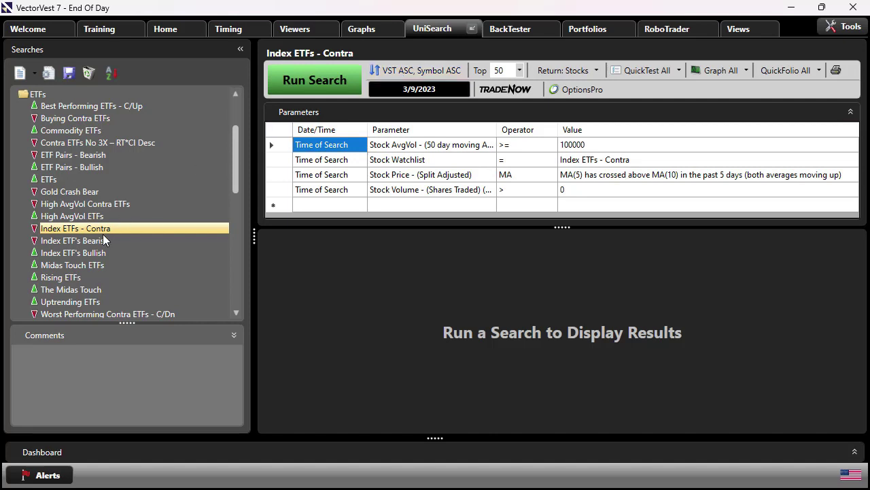
{"action": "left_click", "coordinate": [236, 312]}
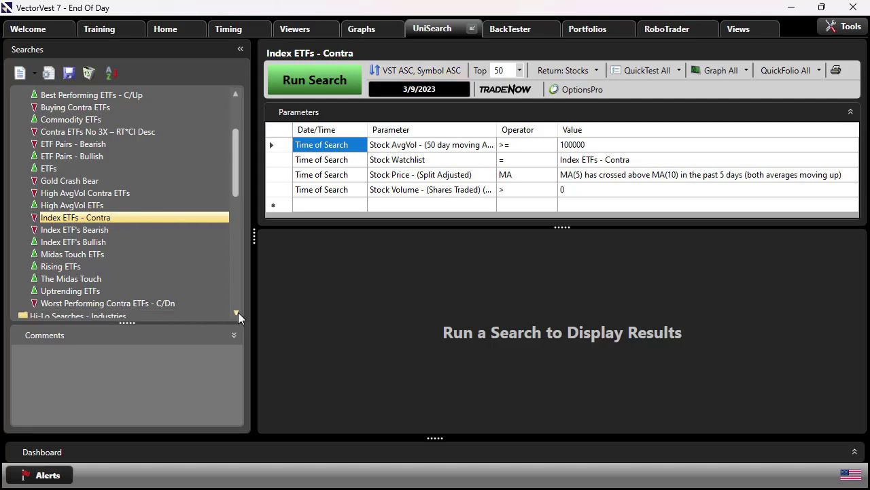
{"action": "left_click", "coordinate": [95, 306]}
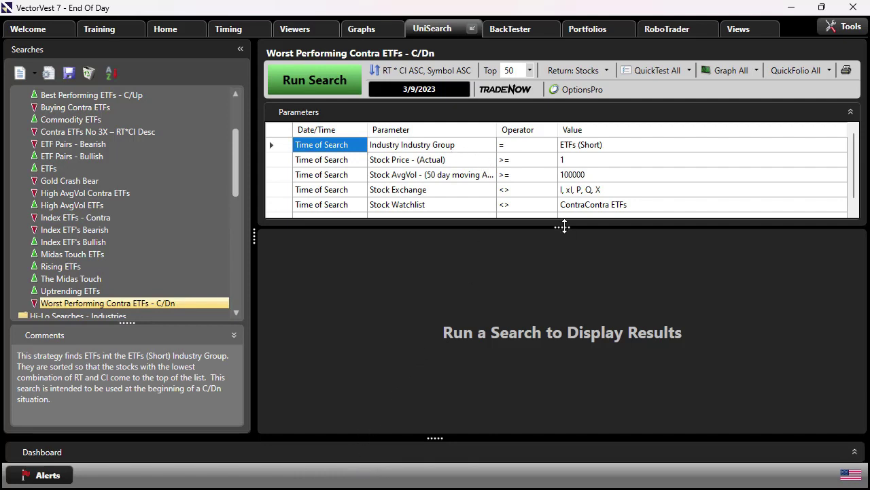
{"action": "left_click_drag", "start_coordinate": [563, 227], "coordinate": [563, 261]}
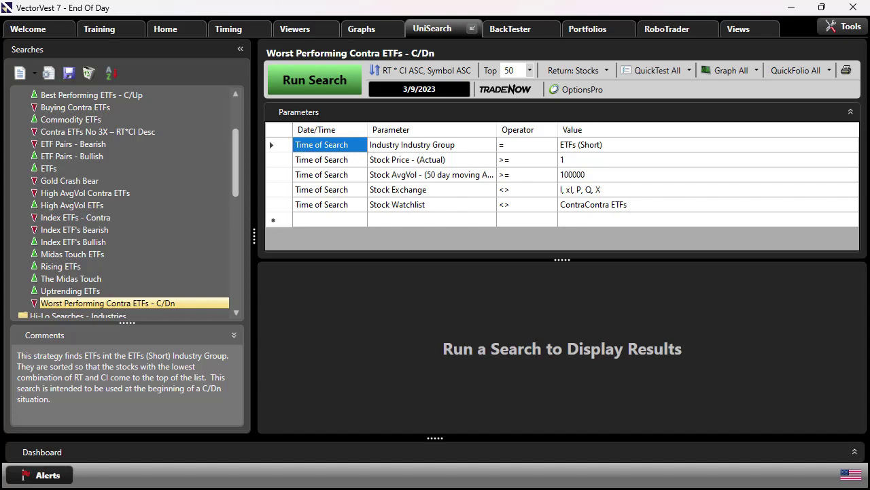
Open the settings of the High AvgVol Contra ETFs - Baseline backtest and review its trading system's market timing.
{"action": "left_click", "coordinate": [502, 30]}
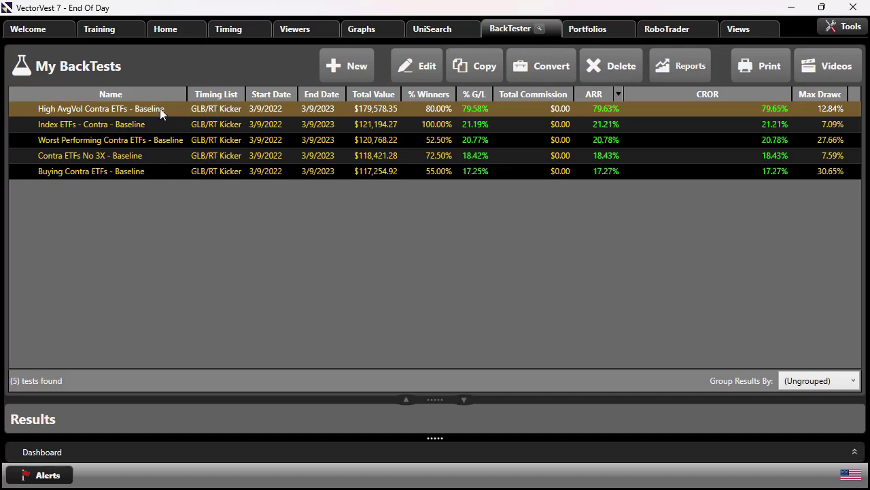
{"action": "left_click", "coordinate": [421, 68]}
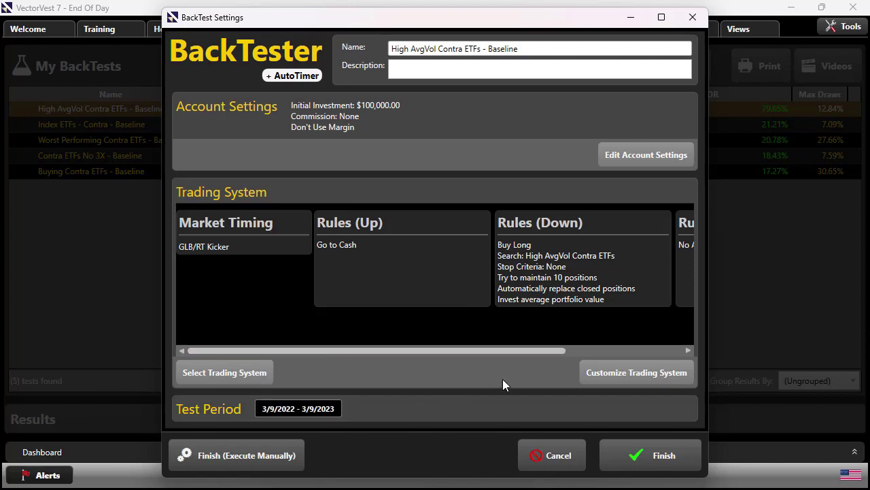
{"action": "left_click", "coordinate": [619, 373]}
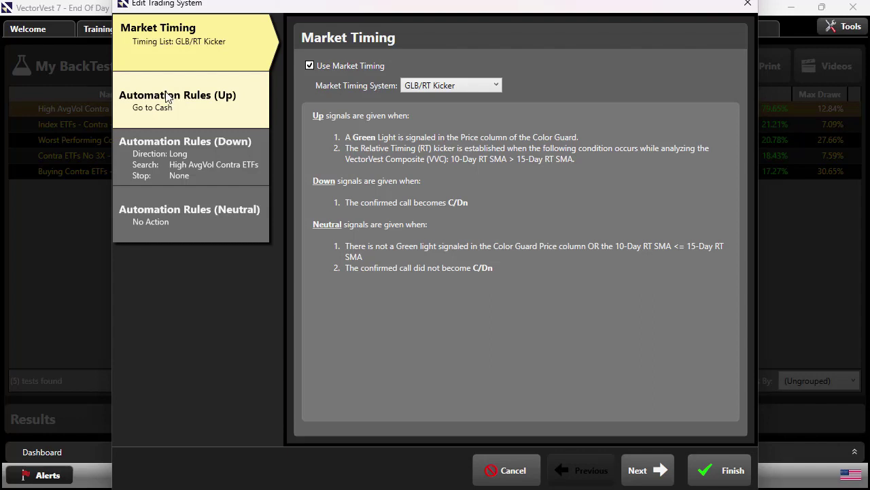
Review the Down automation rules, covering the search, the stop criteria and all additional position settings.
{"action": "left_click", "coordinate": [186, 168]}
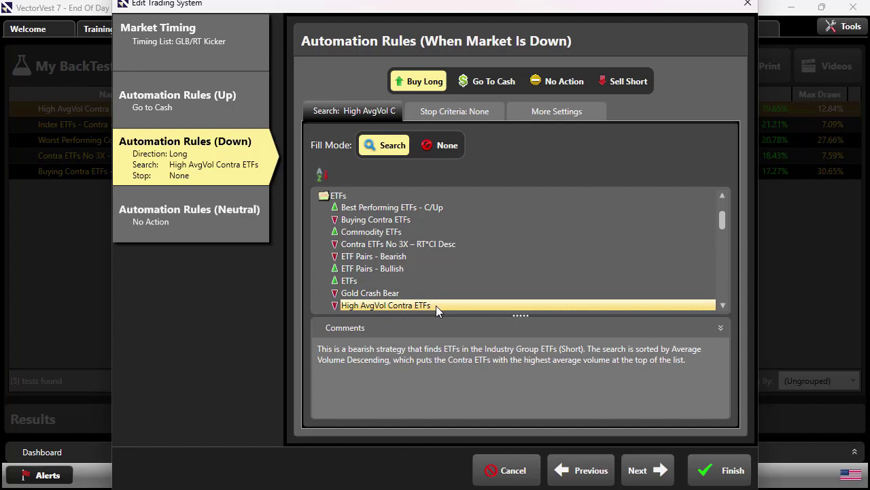
{"action": "left_click", "coordinate": [453, 113]}
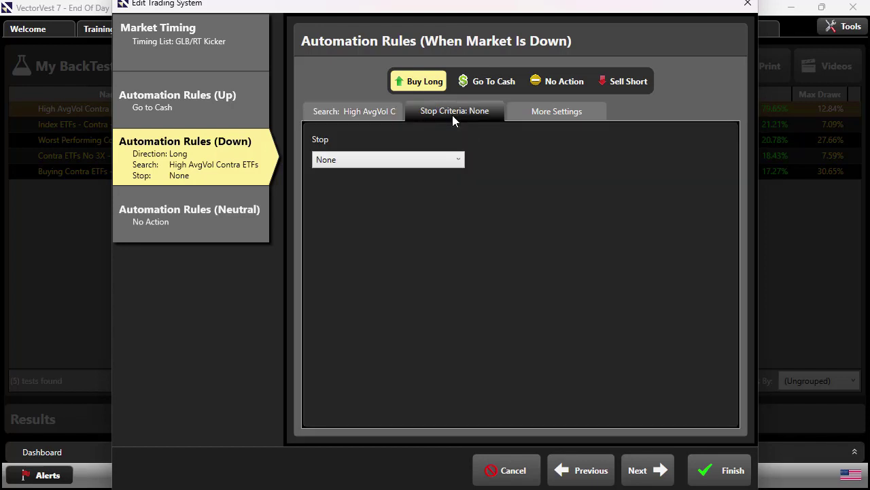
{"action": "left_click", "coordinate": [557, 111]}
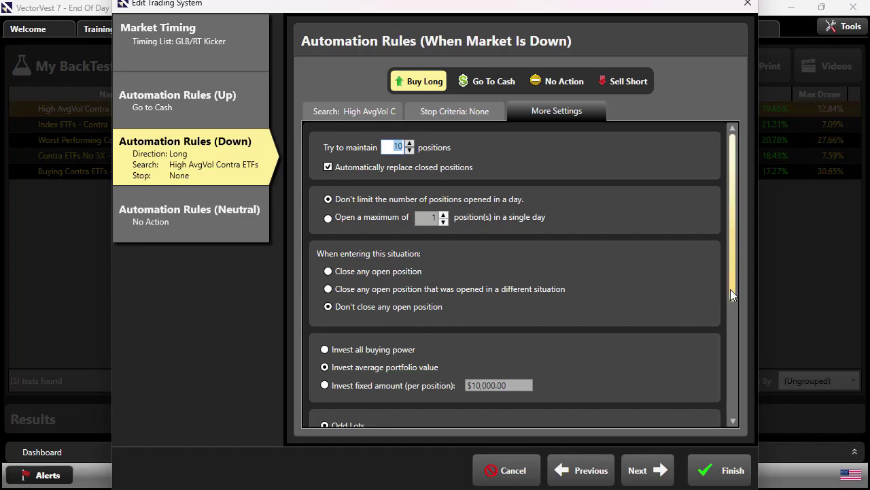
{"action": "left_click_drag", "start_coordinate": [731, 289], "coordinate": [736, 426]}
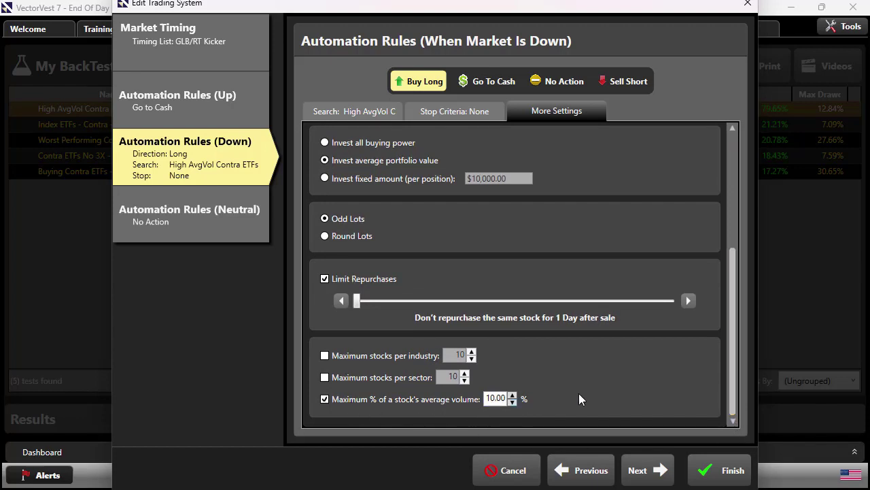
Review the Neutral automation rule and close the trading system and backtest settings without saving.
{"action": "left_click", "coordinate": [182, 215]}
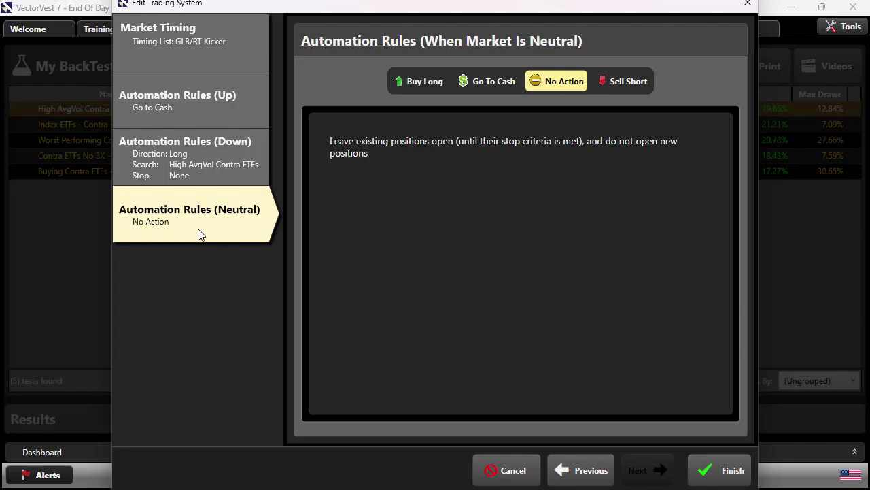
{"action": "left_click", "coordinate": [527, 474]}
{"action": "left_click", "coordinate": [531, 461]}
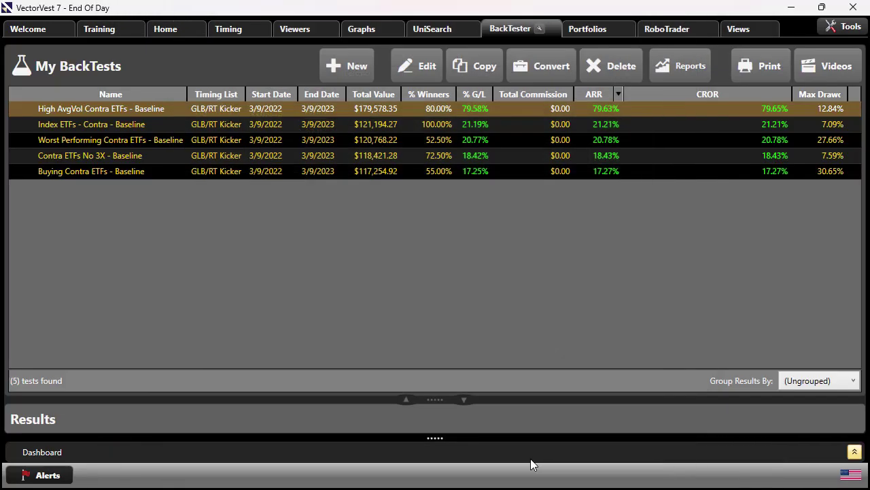
Show the High AvgVol Contra ETFs - Baseline performance graph, enlarge it, and inspect the portfolio values at the GLB/RT Kicker signals.
{"action": "left_click", "coordinate": [406, 399]}
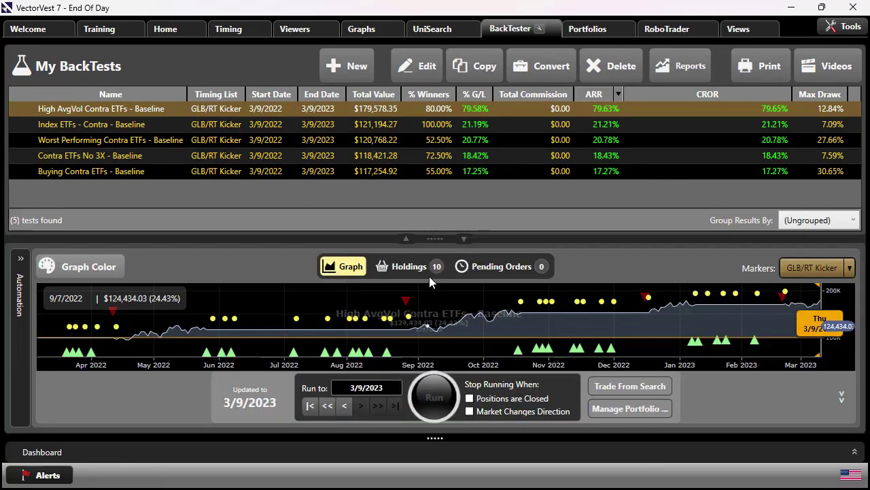
{"action": "left_click_drag", "start_coordinate": [437, 239], "coordinate": [437, 146]}
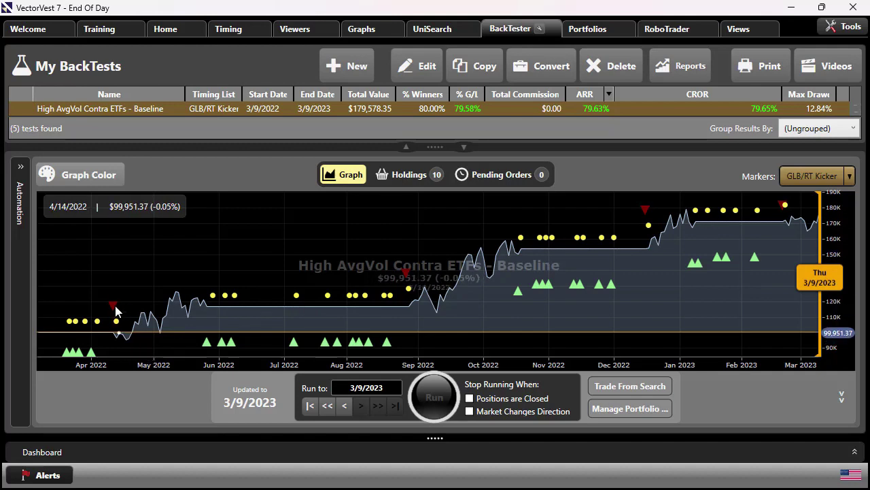
{"action": "mouse_move", "coordinate": [113, 309]}
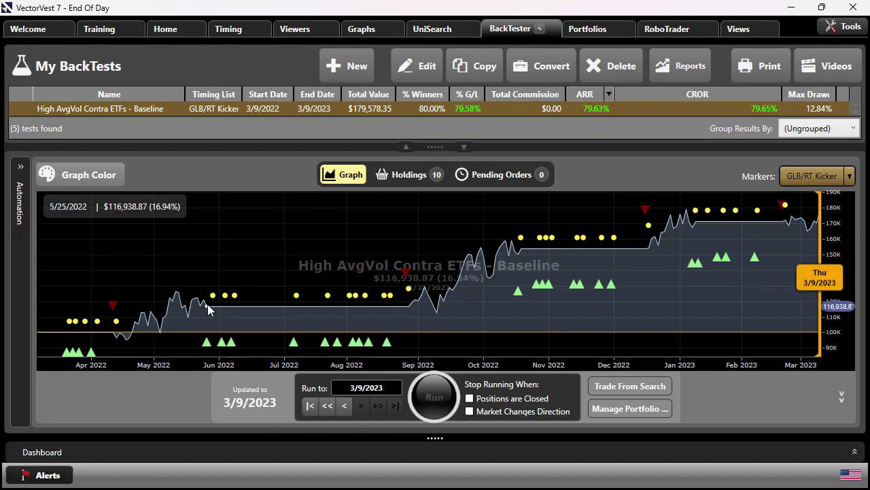
{"action": "mouse_move", "coordinate": [206, 347]}
{"action": "mouse_move", "coordinate": [406, 272]}
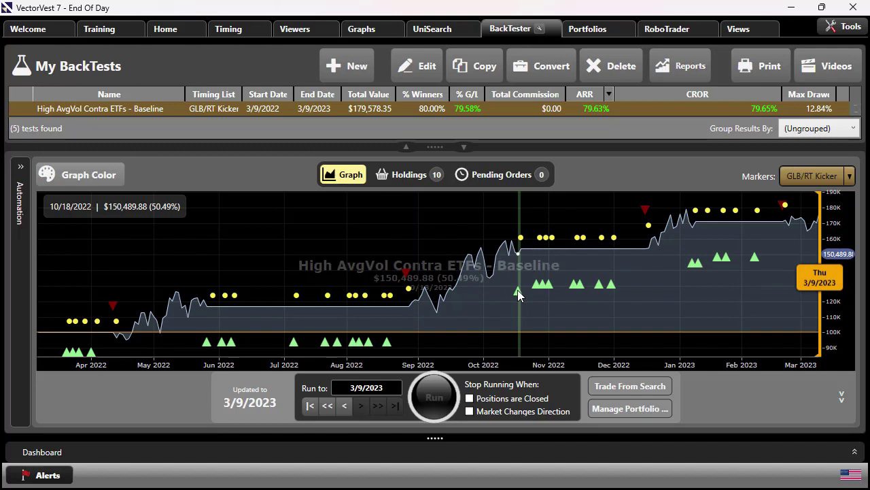
{"action": "mouse_move", "coordinate": [518, 293]}
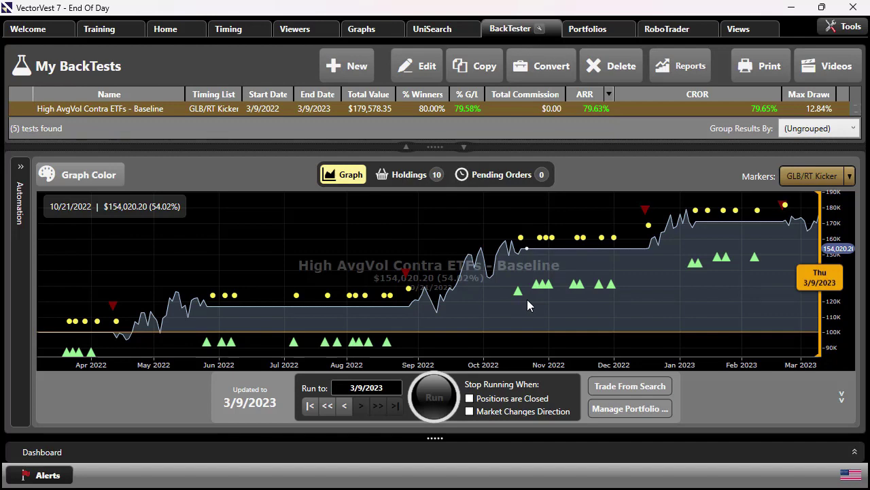
Display the GLB/RT Kicker signals on the one-year Market Timing graph and add a date line.
{"action": "left_click", "coordinate": [362, 30]}
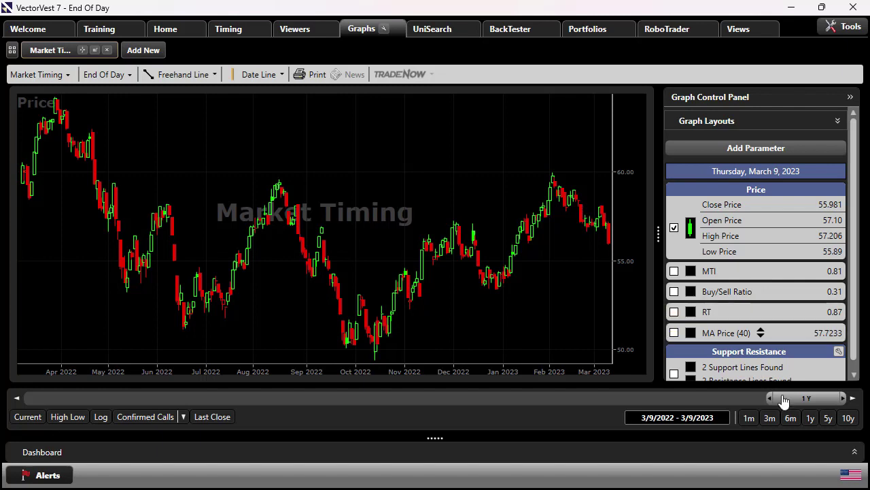
{"action": "left_click", "coordinate": [183, 418]}
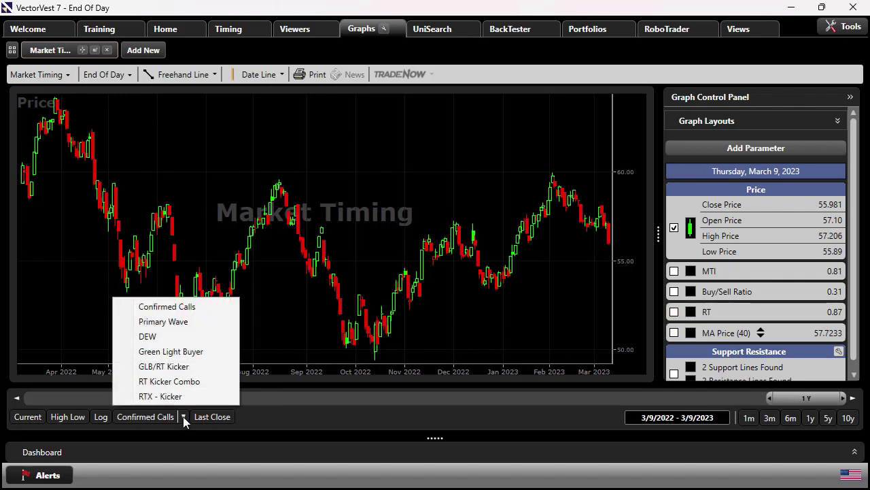
{"action": "left_click", "coordinate": [175, 367]}
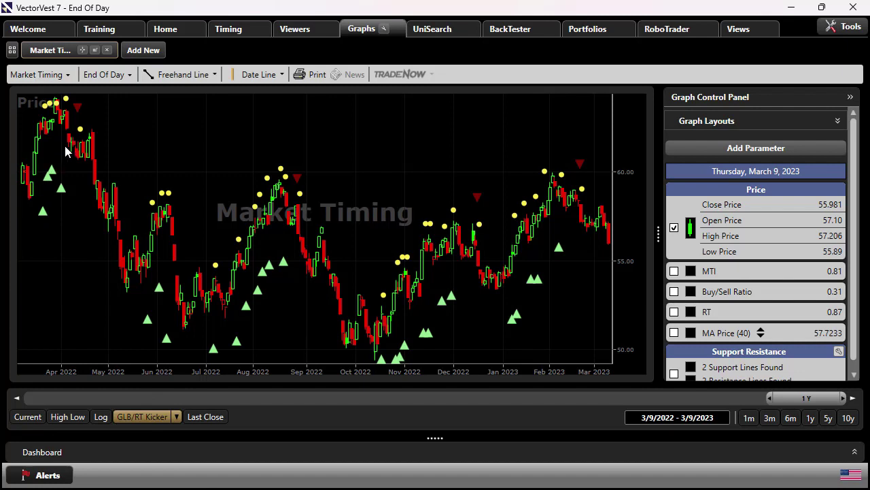
{"action": "left_click", "coordinate": [248, 74]}
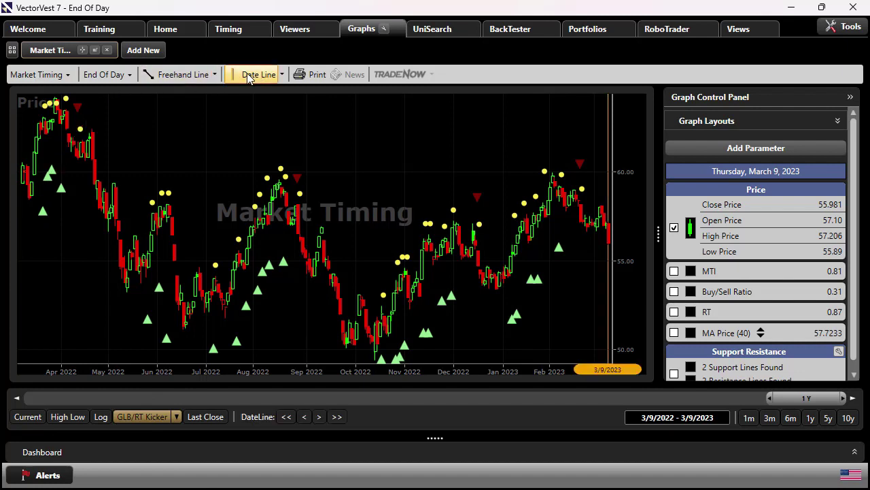
Move the date line through the GLB/RT Kicker down signals and following up signals from April 12, 2022 to February 21, 2023.
{"action": "left_click", "coordinate": [78, 109]}
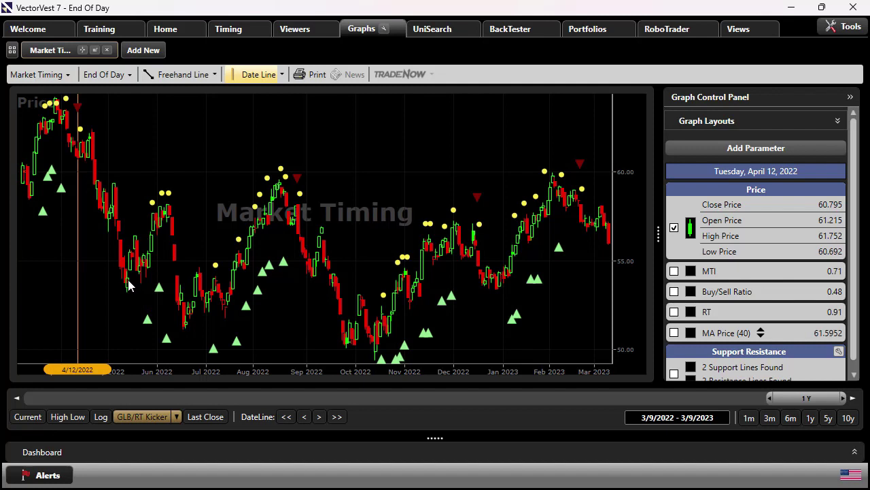
{"action": "left_click", "coordinate": [147, 326]}
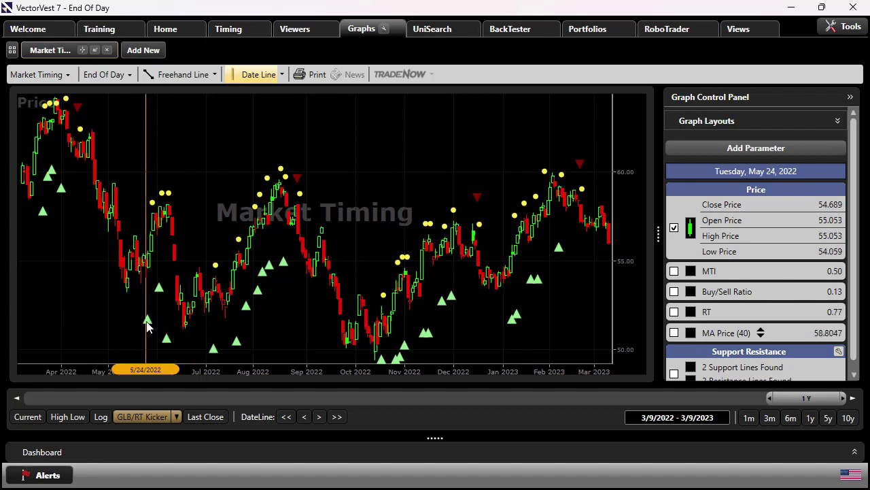
{"action": "left_click", "coordinate": [148, 321]}
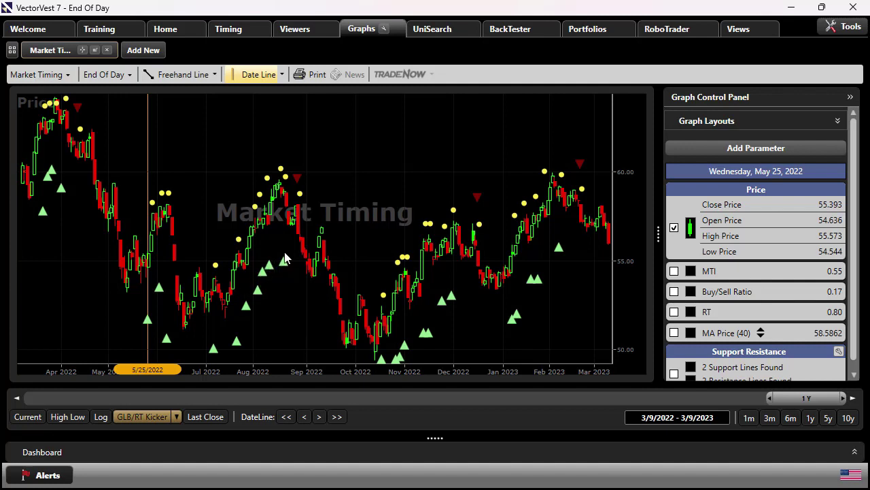
{"action": "left_click", "coordinate": [298, 181]}
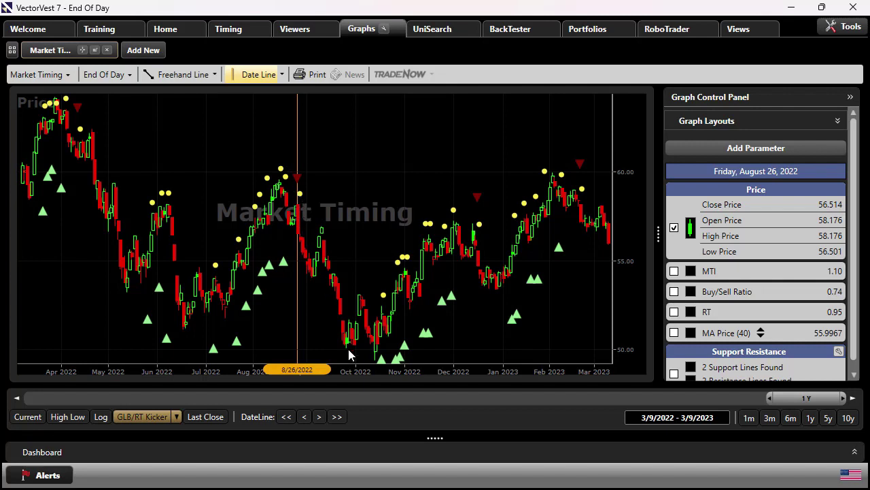
{"action": "left_click", "coordinate": [382, 365]}
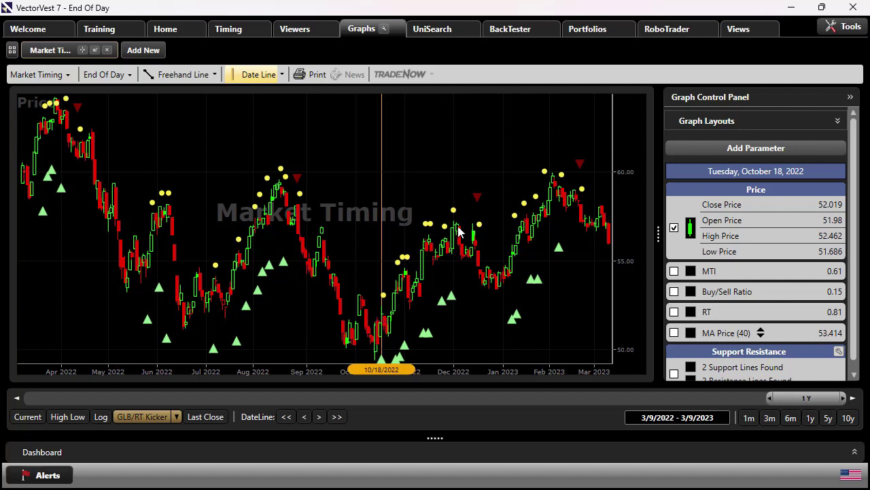
{"action": "left_click", "coordinate": [478, 200]}
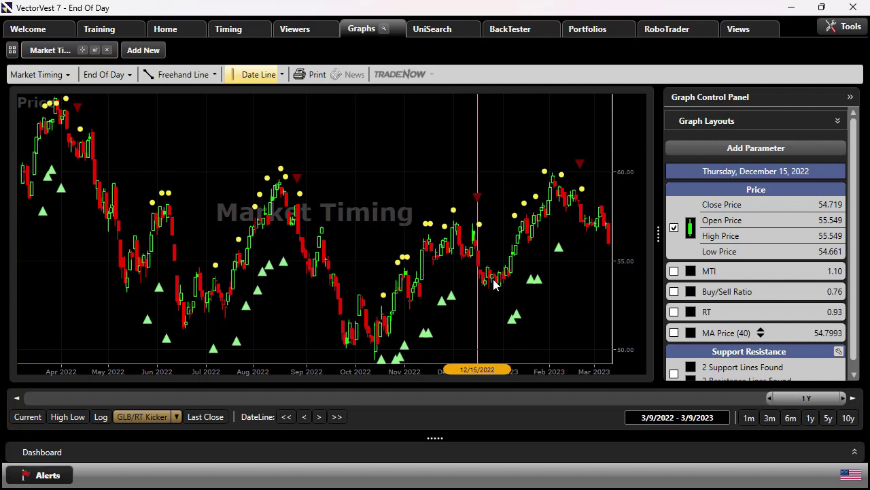
{"action": "left_click", "coordinate": [509, 322]}
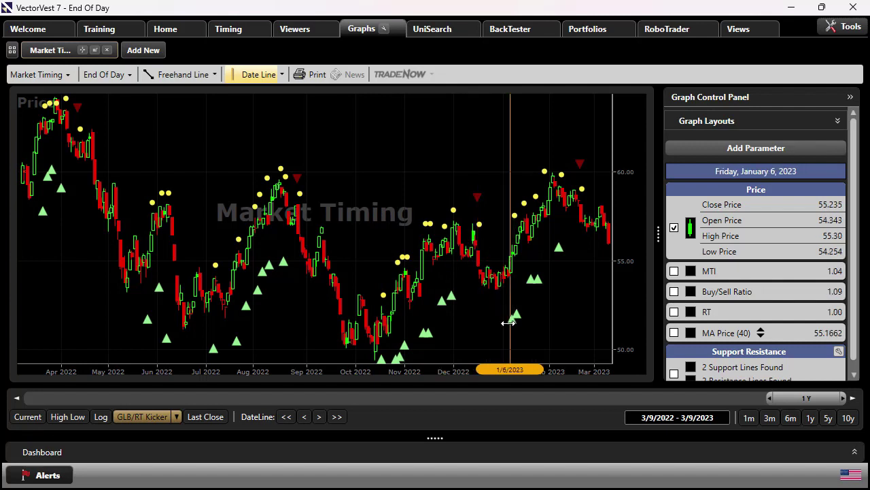
{"action": "left_click", "coordinate": [581, 167]}
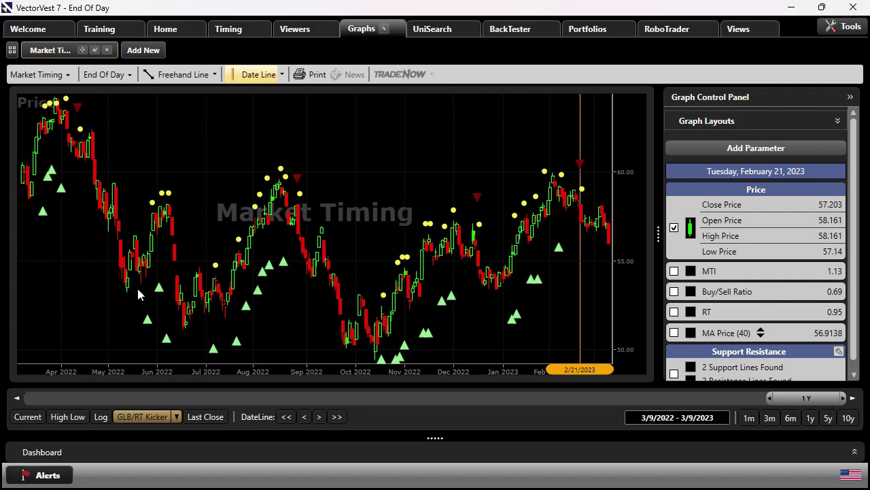
Examine the down calls on the Market Timing graph with Green Light Buyer signals displayed, and switch the signals back to GLB/RT Kicker.
{"action": "left_click", "coordinate": [177, 417]}
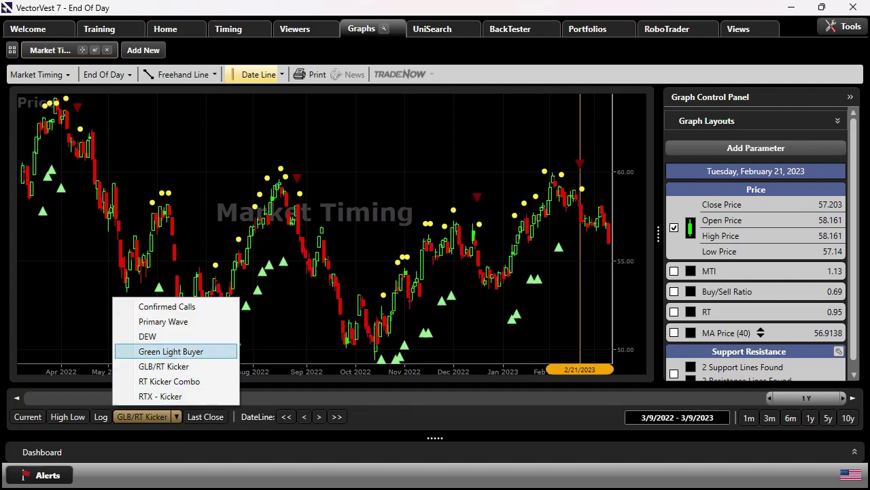
{"action": "key", "text": "Return"}
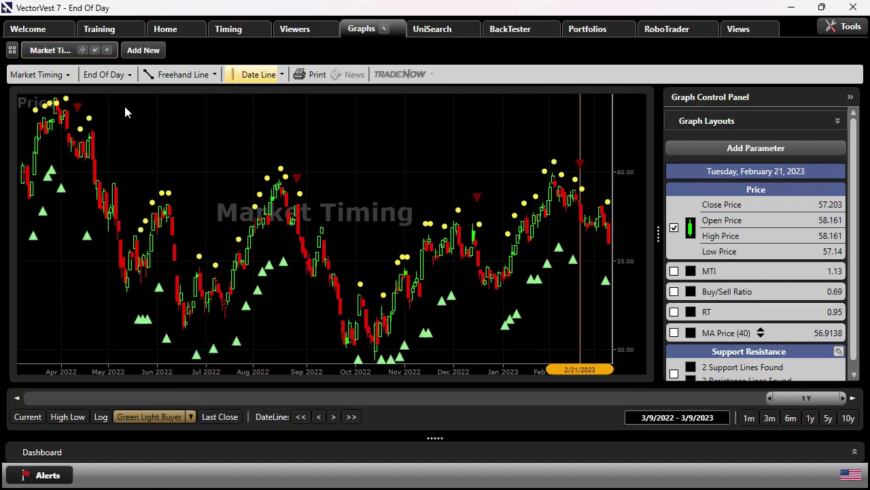
{"action": "left_click", "coordinate": [77, 109]}
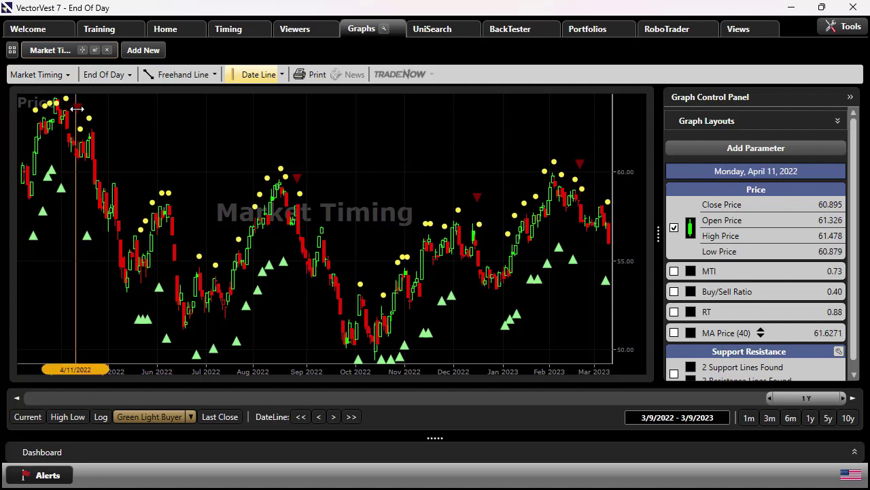
{"action": "left_click", "coordinate": [88, 244]}
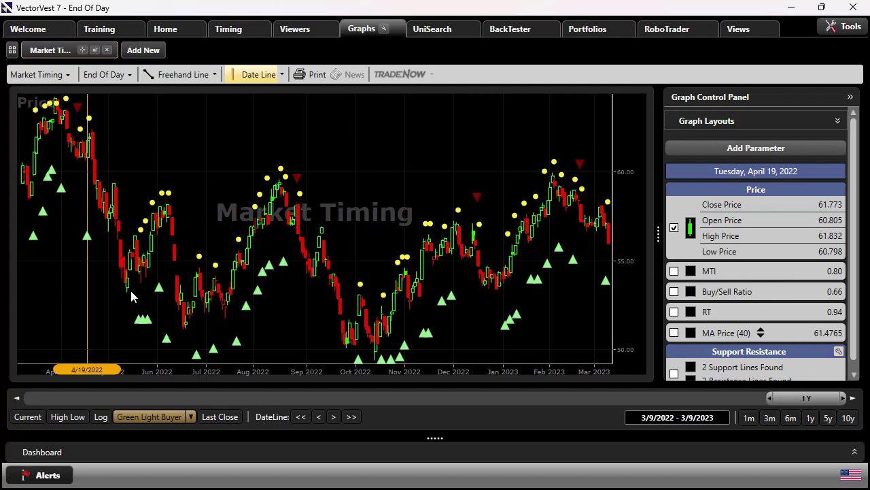
{"action": "left_click", "coordinate": [297, 184]}
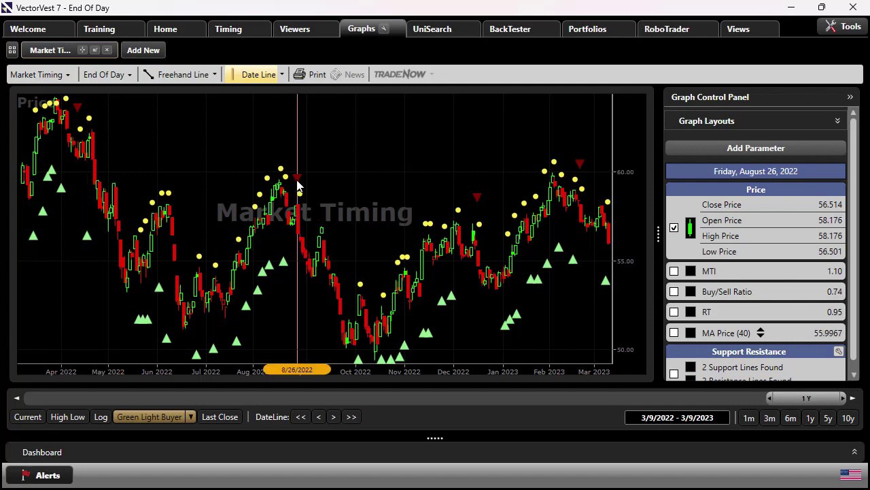
{"action": "left_click", "coordinate": [474, 197]}
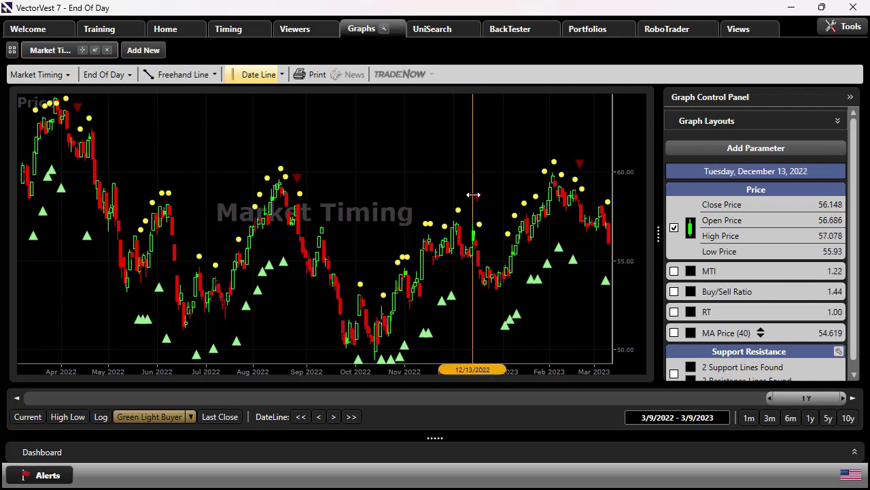
{"action": "left_click", "coordinate": [581, 165]}
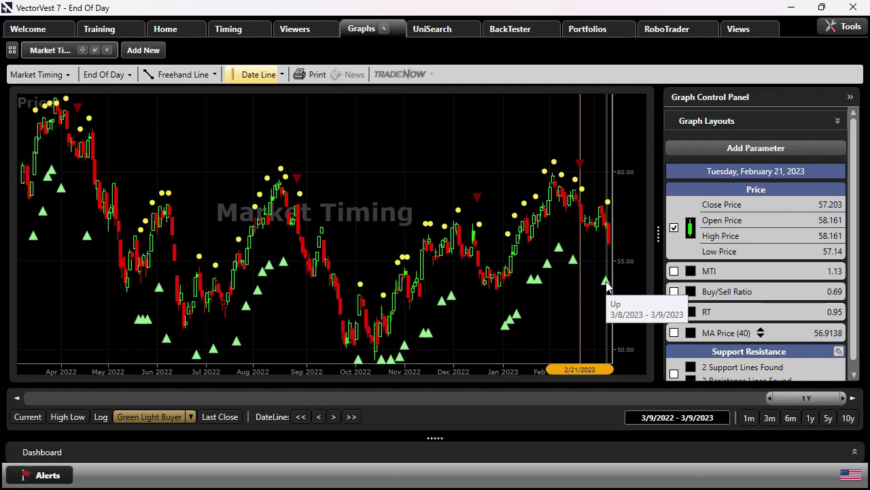
{"action": "left_click", "coordinate": [190, 416]}
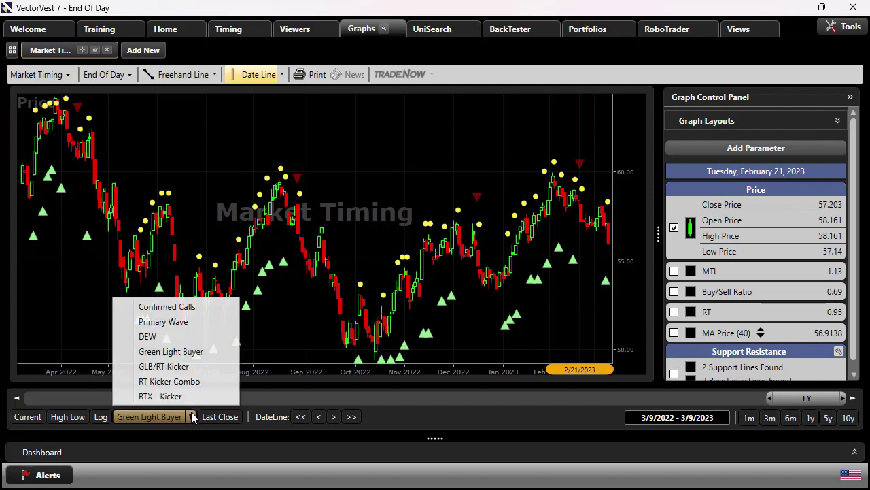
{"action": "left_click", "coordinate": [177, 366]}
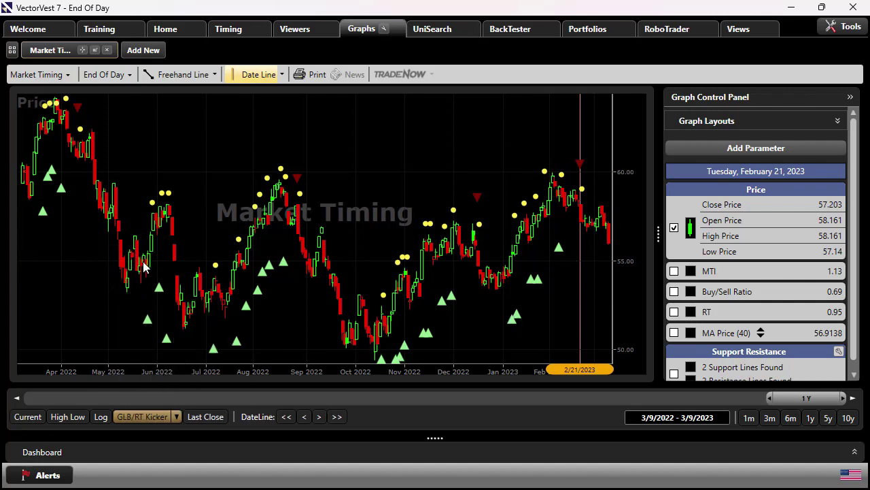
{"action": "mouse_move", "coordinate": [149, 325]}
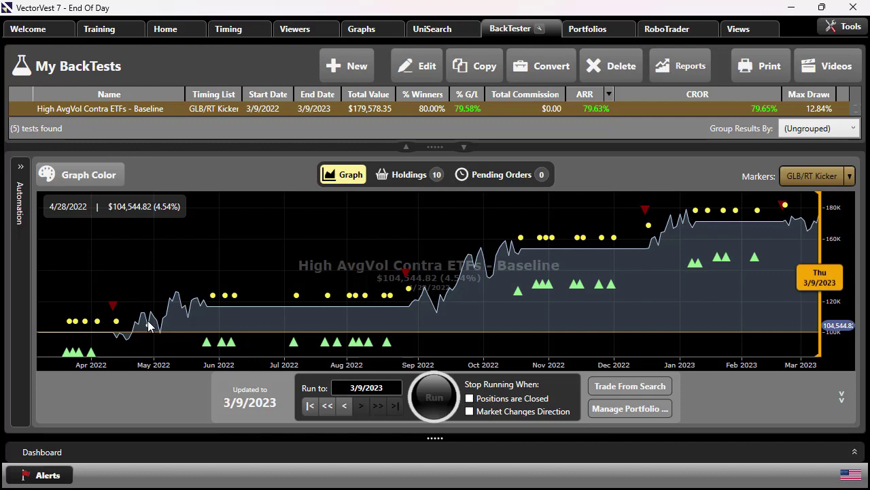
Copy the High AvgVol Contra ETFs - Baseline backtest and set the copy's Down-rule stop criteria to % Gain/(Loss).
{"action": "left_click", "coordinate": [458, 76]}
{"action": "left_click", "coordinate": [630, 380]}
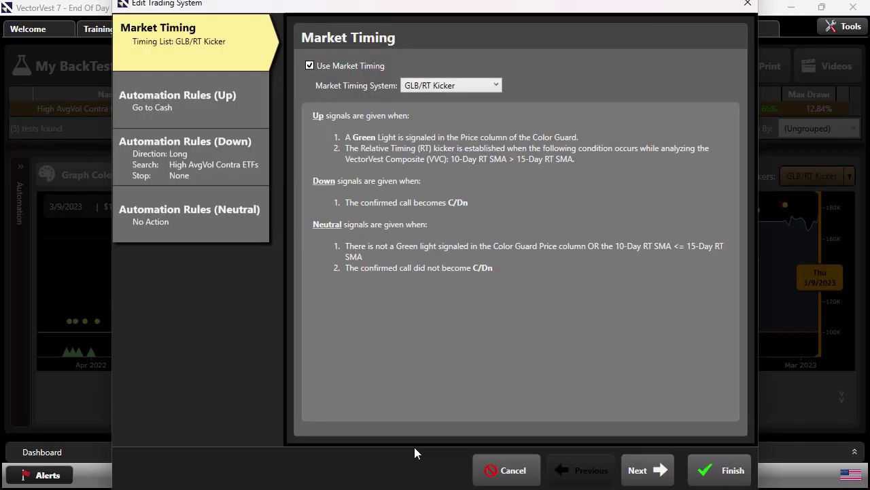
{"action": "left_click", "coordinate": [168, 182]}
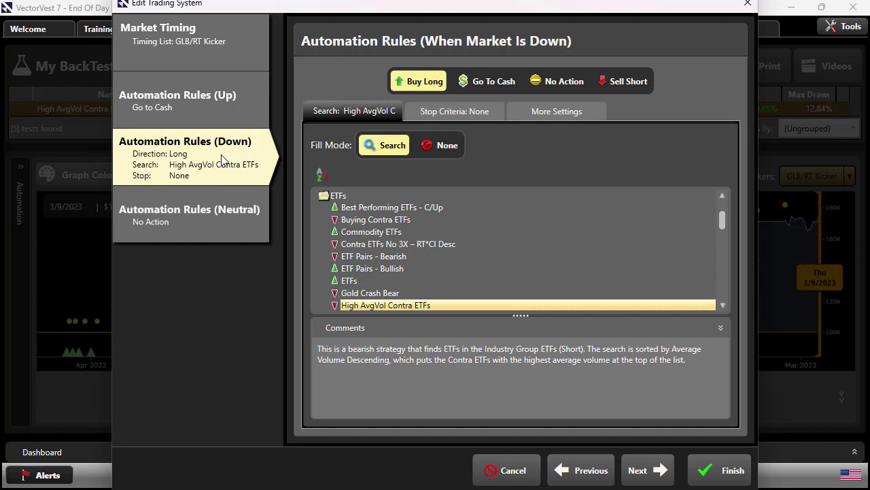
{"action": "left_click", "coordinate": [451, 113]}
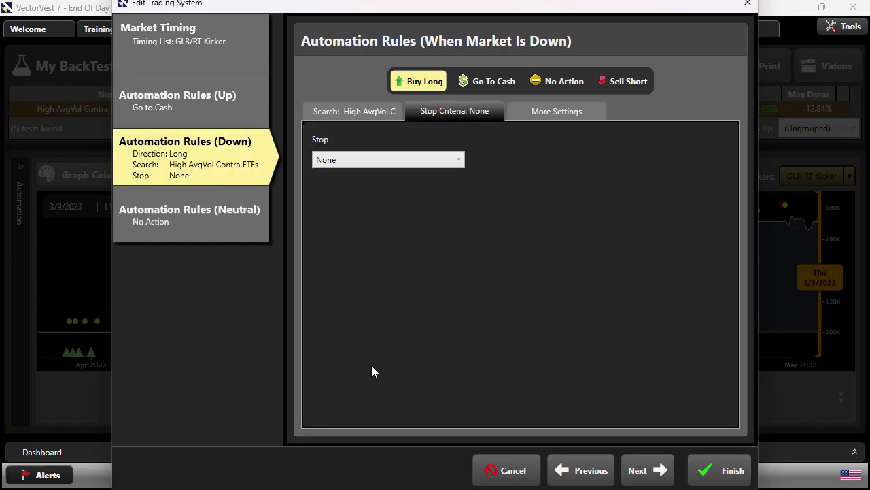
{"action": "left_click", "coordinate": [445, 160]}
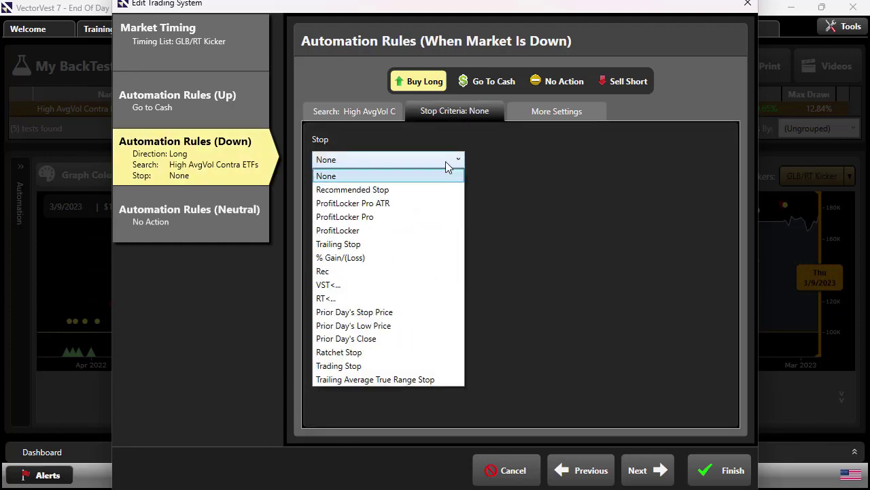
{"action": "left_click", "coordinate": [341, 259]}
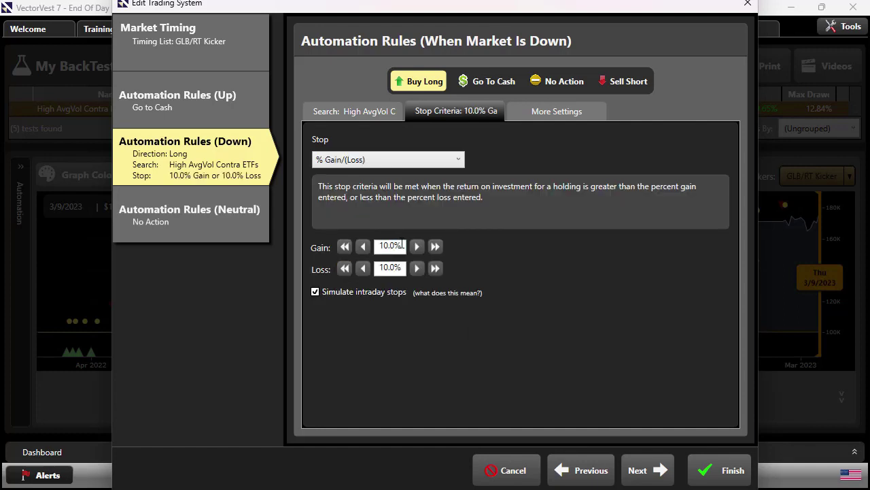
Set the stop's gain to 999% and save the customized trading system.
{"action": "left_click", "coordinate": [393, 245]}
{"action": "left_click", "coordinate": [389, 245]}
{"action": "key", "text": "BackSpace"}
{"action": "type", "text": "3"}
{"action": "left_click_drag", "start_coordinate": [383, 244], "coordinate": [400, 248]}
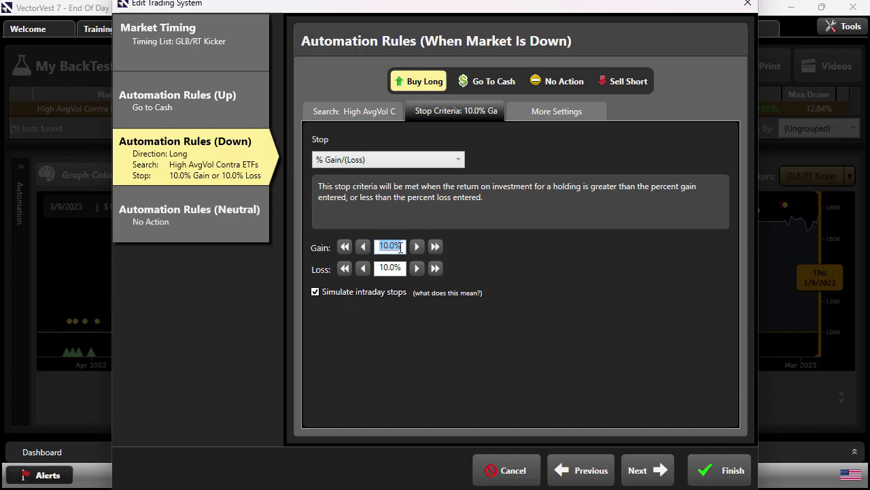
{"action": "type", "text": "999"}
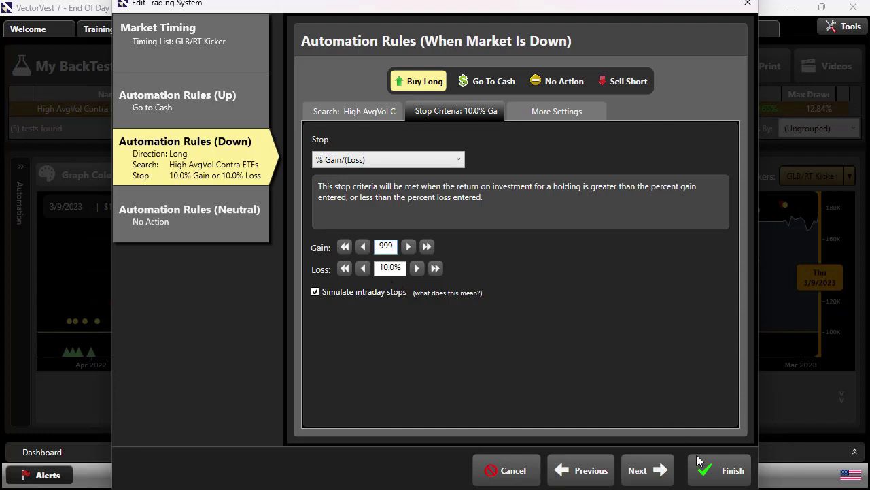
{"action": "left_click", "coordinate": [720, 470]}
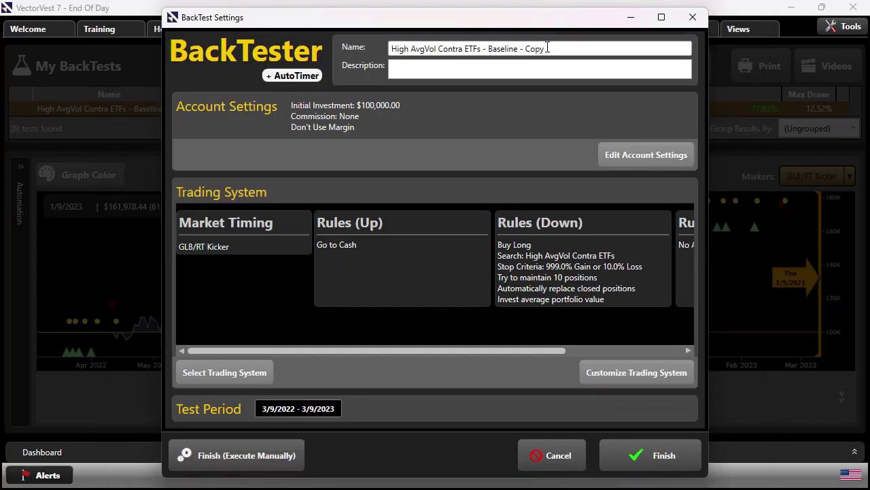
Rename the copied backtest as High AvgVol Contra ETFs - 999/10 and save its settings.
{"action": "left_click", "coordinate": [548, 47]}
{"action": "key", "text": "BackSpace"}
{"action": "key", "text": "BackSpace"}
{"action": "key", "text": "BackSpace"}
{"action": "key", "text": "BackSpace"}
{"action": "key", "text": "BackSpace"}
{"action": "key", "text": "BackSpace"}
{"action": "key", "text": "BackSpace"}
{"action": "key", "text": "BackSpace"}
{"action": "key", "text": "BackSpace"}
{"action": "key", "text": "BackSpace"}
{"action": "key", "text": "BackSpace"}
{"action": "key", "text": "BackSpace"}
{"action": "key", "text": "BackSpace"}
{"action": "key", "text": "BackSpace"}
{"action": "key", "text": "BackSpace"}
{"action": "type", "text": "999/10"}
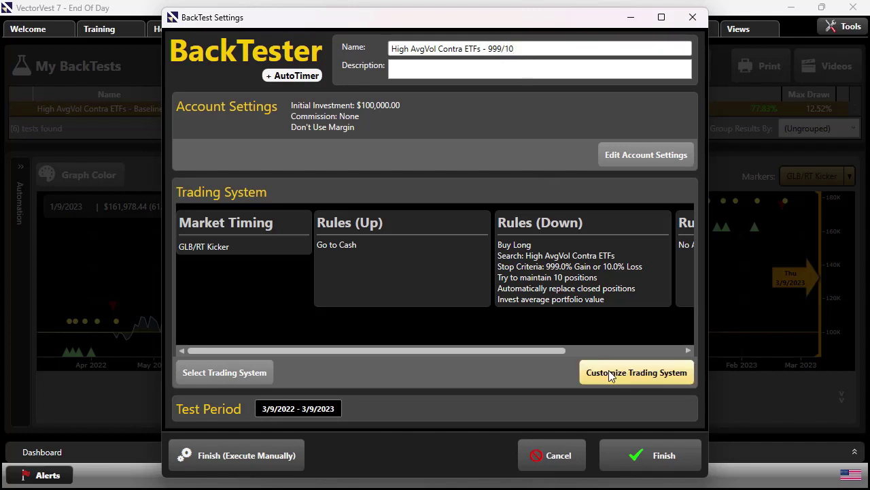
{"action": "left_click", "coordinate": [637, 452]}
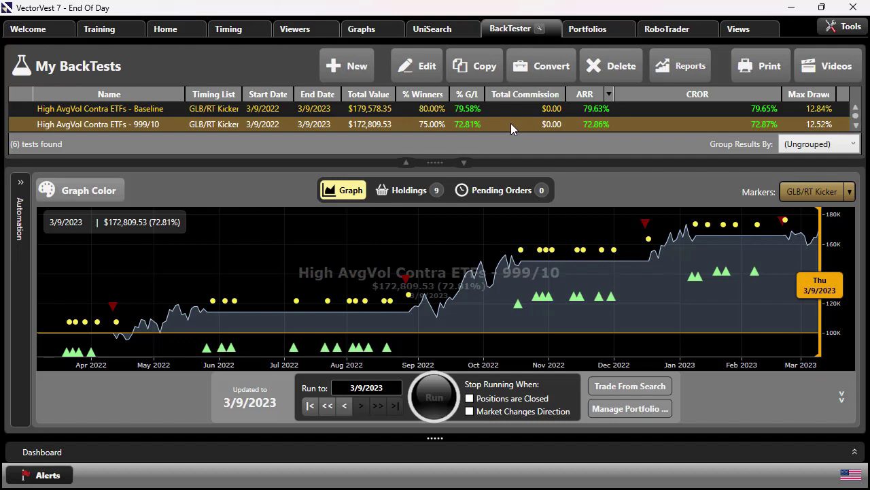
Copy the High AvgVol Contra ETFs - 999/10 backtest and name the copy High AvgVol Contra ETFs - 999/15.
{"action": "left_click", "coordinate": [476, 74]}
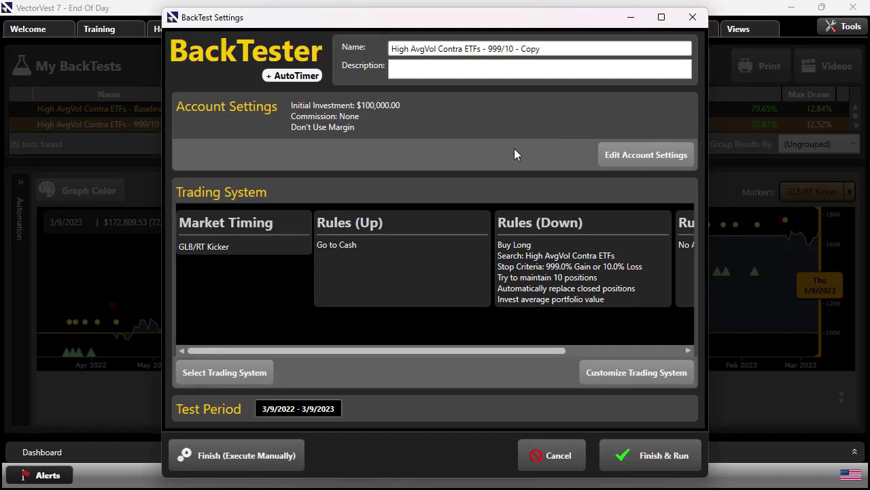
{"action": "left_click", "coordinate": [553, 45]}
{"action": "key", "text": "BackSpace"}
{"action": "key", "text": "BackSpace"}
{"action": "key", "text": "BackSpace"}
{"action": "key", "text": "BackSpace"}
{"action": "key", "text": "BackSpace"}
{"action": "key", "text": "BackSpace"}
{"action": "key", "text": "BackSpace"}
{"action": "key", "text": "BackSpace"}
{"action": "type", "text": "5"}
Set the Down-rule stop's loss to 15% in the 999/15 backtest's trading system and run the backtest.
{"action": "left_click", "coordinate": [647, 382]}
{"action": "left_click", "coordinate": [155, 149]}
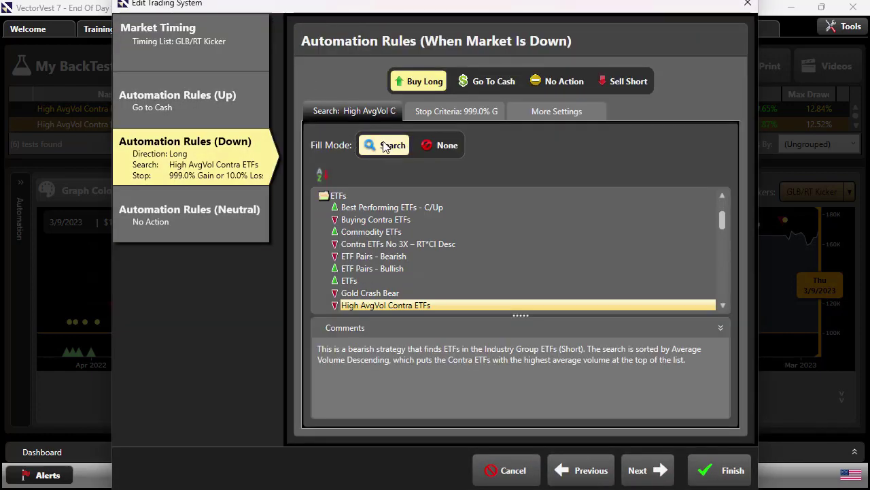
{"action": "left_click", "coordinate": [443, 121]}
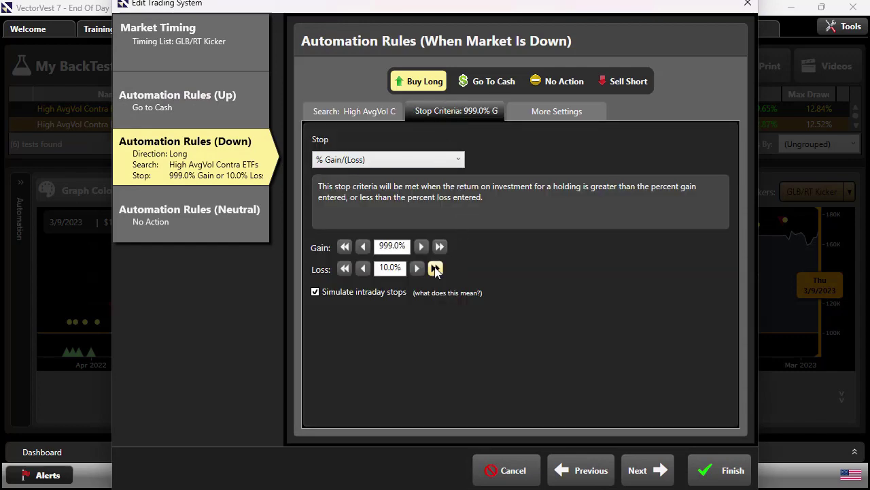
{"action": "left_click", "coordinate": [435, 269]}
{"action": "left_click", "coordinate": [435, 270]}
{"action": "left_click", "coordinate": [435, 269]}
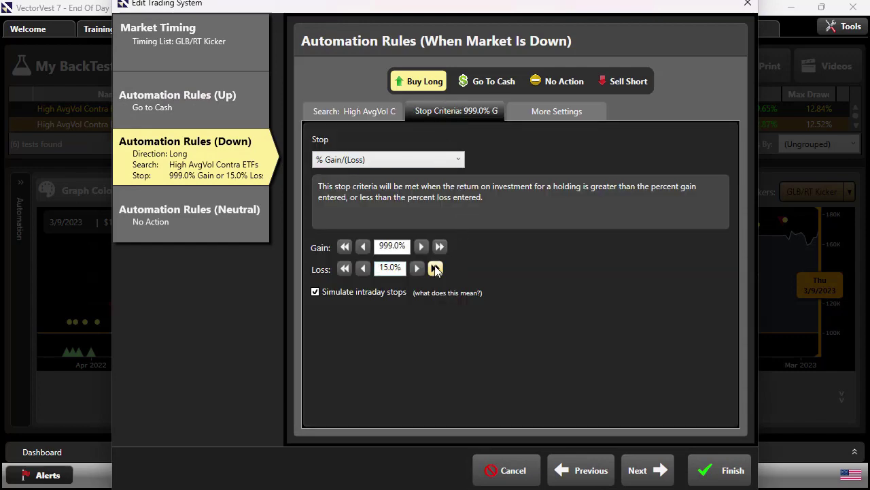
{"action": "left_click", "coordinate": [733, 471]}
{"action": "left_click", "coordinate": [672, 460]}
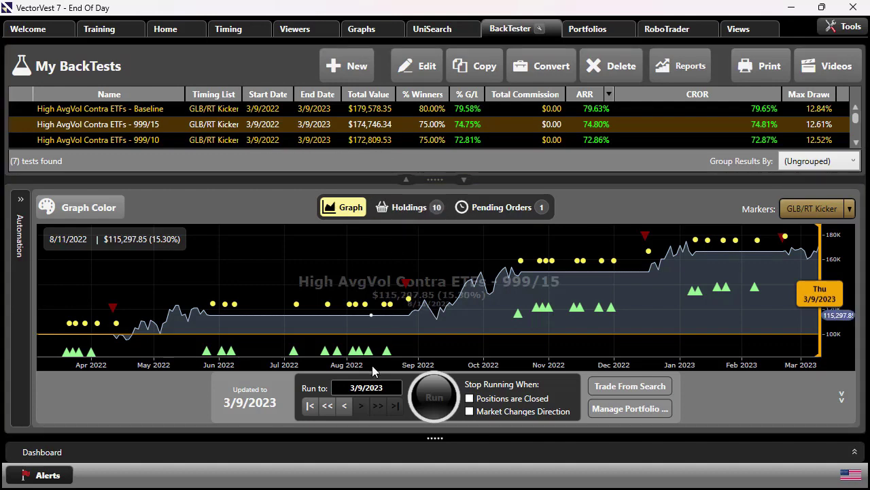
Review the 999/15 backtest's holdings and select the SQQQ, QID and PSQ positions.
{"action": "left_click", "coordinate": [410, 211]}
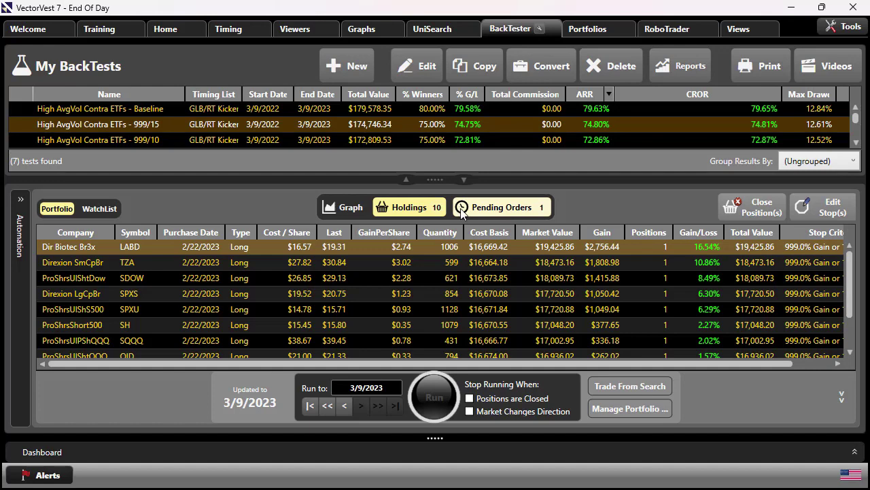
{"action": "left_click", "coordinate": [125, 310]}
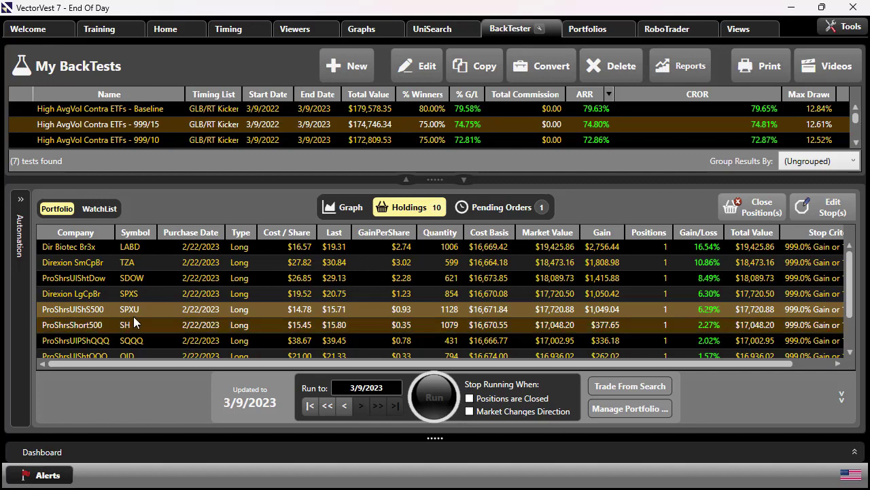
{"action": "scroll", "coordinate": [134, 322], "scroll_direction": "down", "scroll_amount": 1}
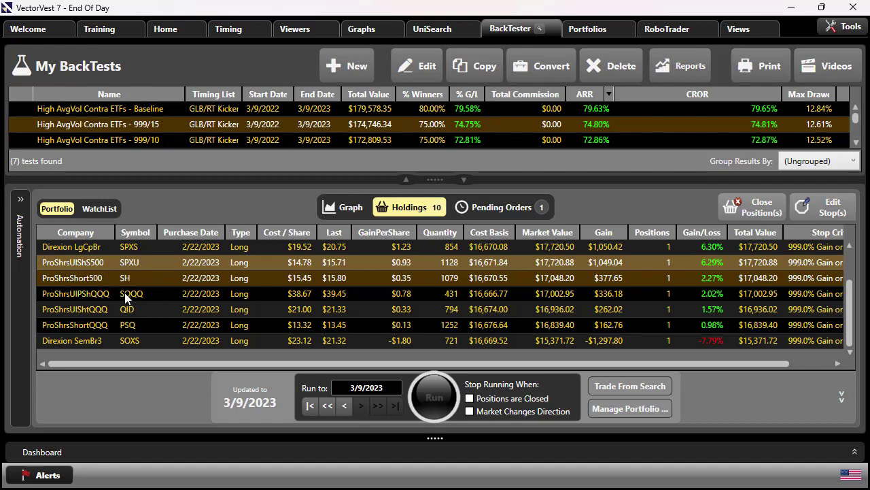
{"action": "left_click", "coordinate": [125, 293]}
{"action": "left_click", "coordinate": [127, 310], "text": "ctrl"}
{"action": "left_click", "coordinate": [129, 325], "text": "ctrl"}
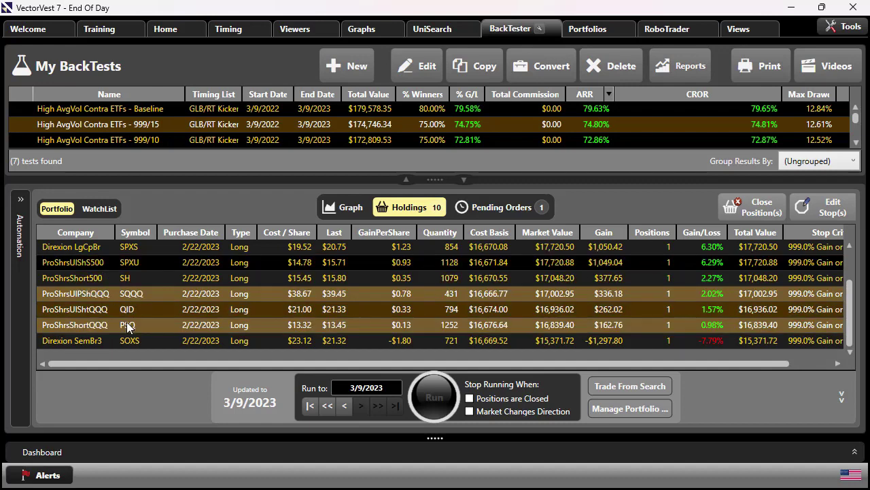